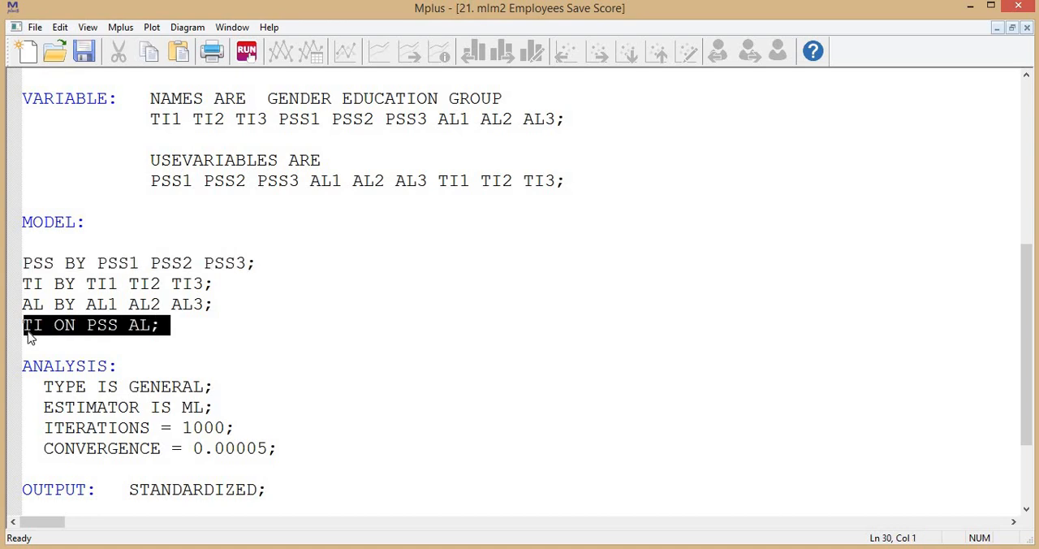
- Run the construct-score model and examine the order of saved variables in the output's Savedata Information section
scroll(120, 325, "down", 2)
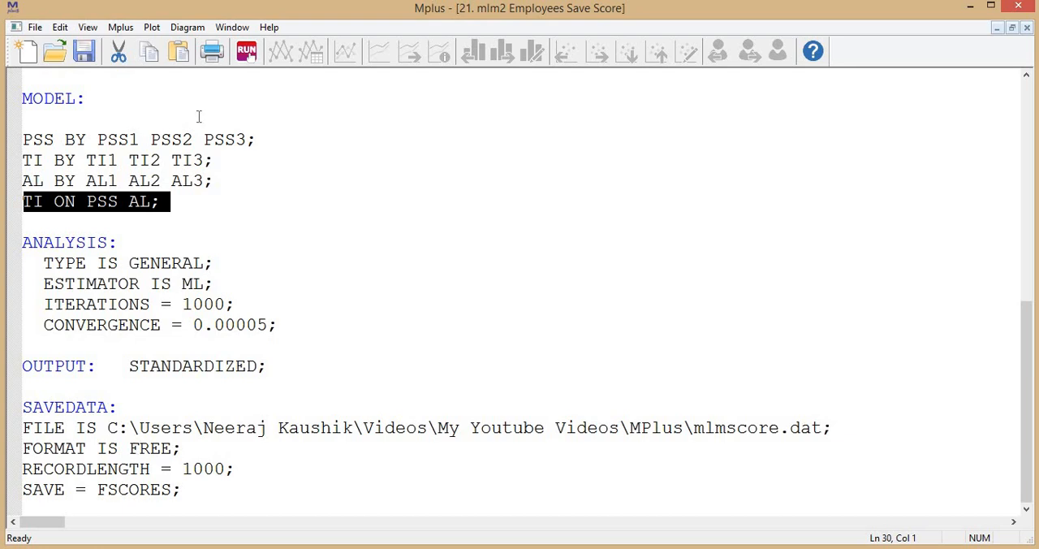
left_click(246, 51)
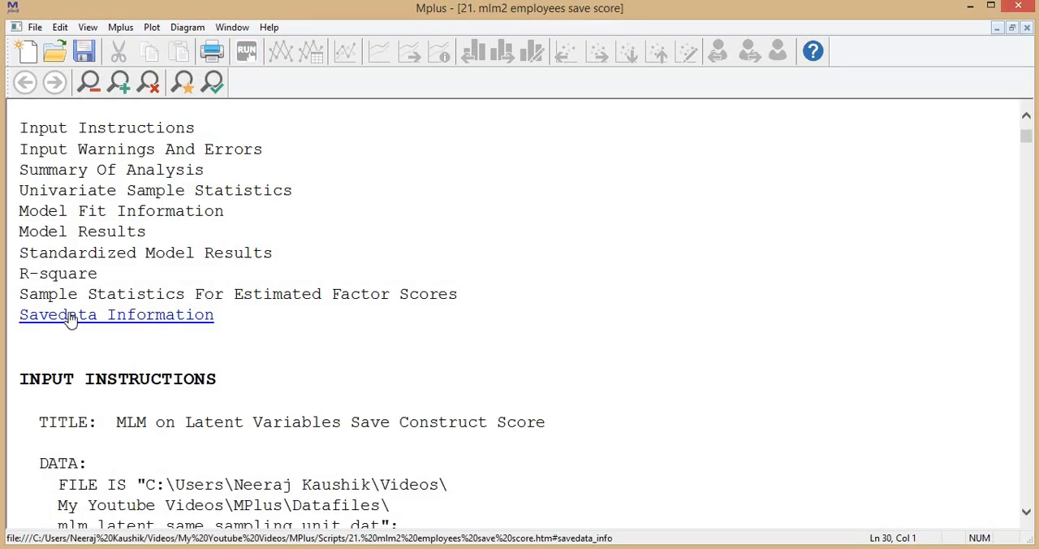
left_click(69, 317)
scroll(175, 244, "down", 2)
scroll(171, 250, "down", 1)
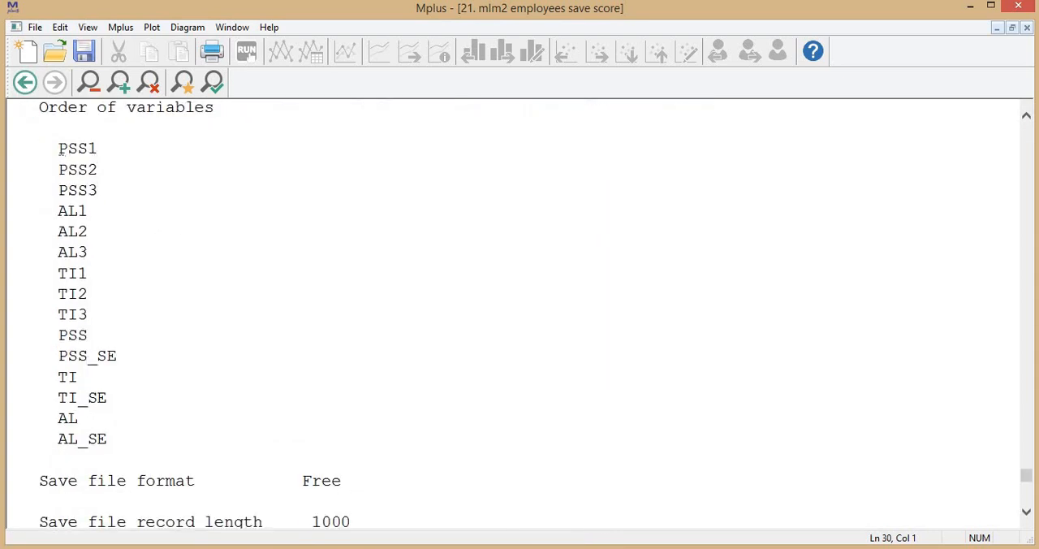
left_click_drag(59, 148, 132, 436)
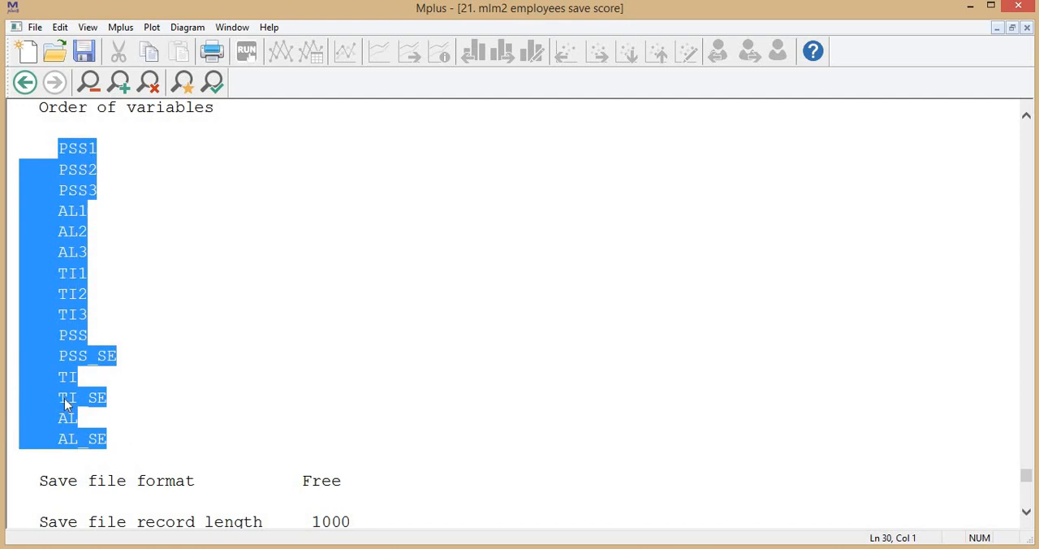
left_click_drag(61, 148, 100, 315)
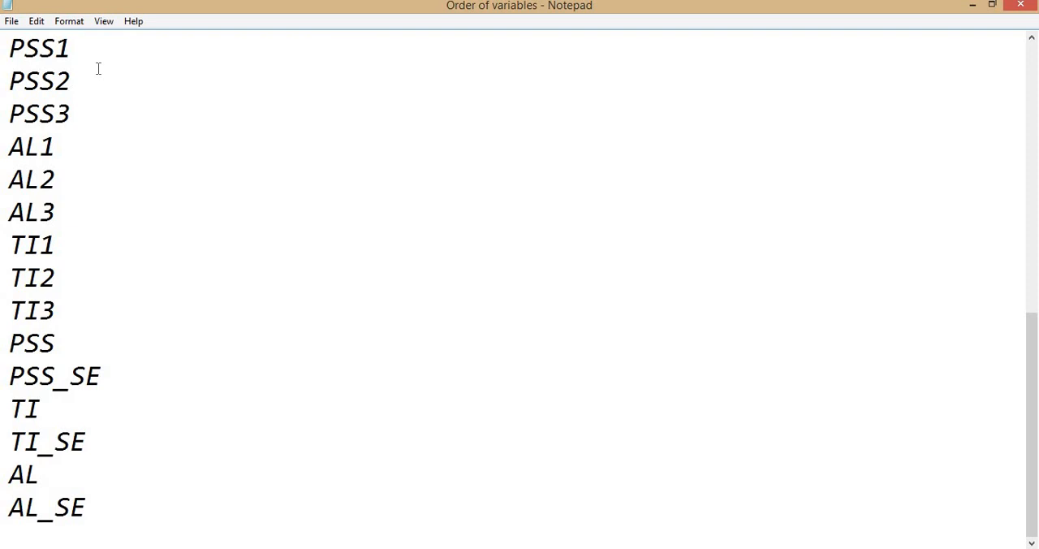
- Review the Order of variables list in Notepad and return to the Mplus output
key("ctrl+Home")
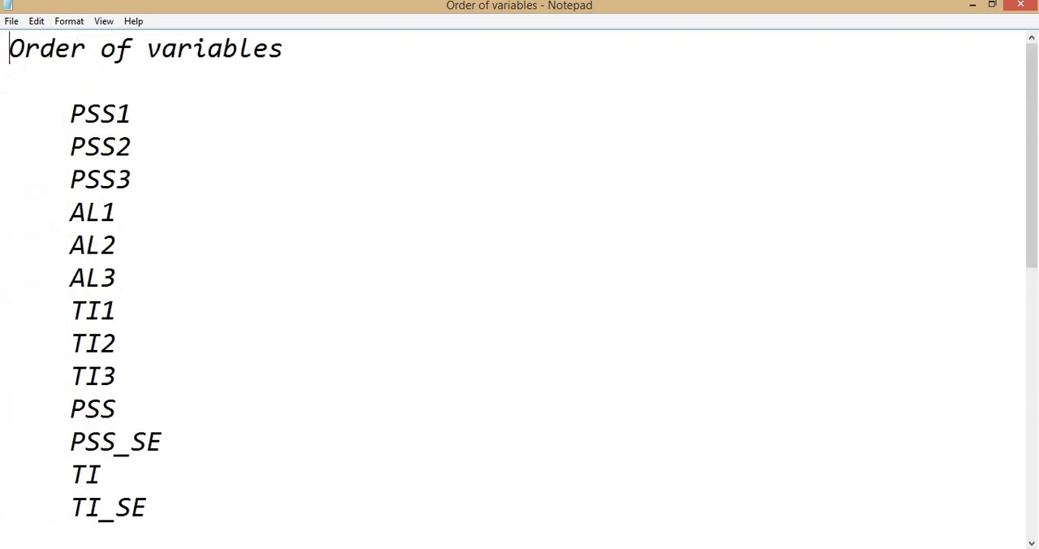
scroll(195, 213, "down", 6)
scroll(79, 141, "up", 2)
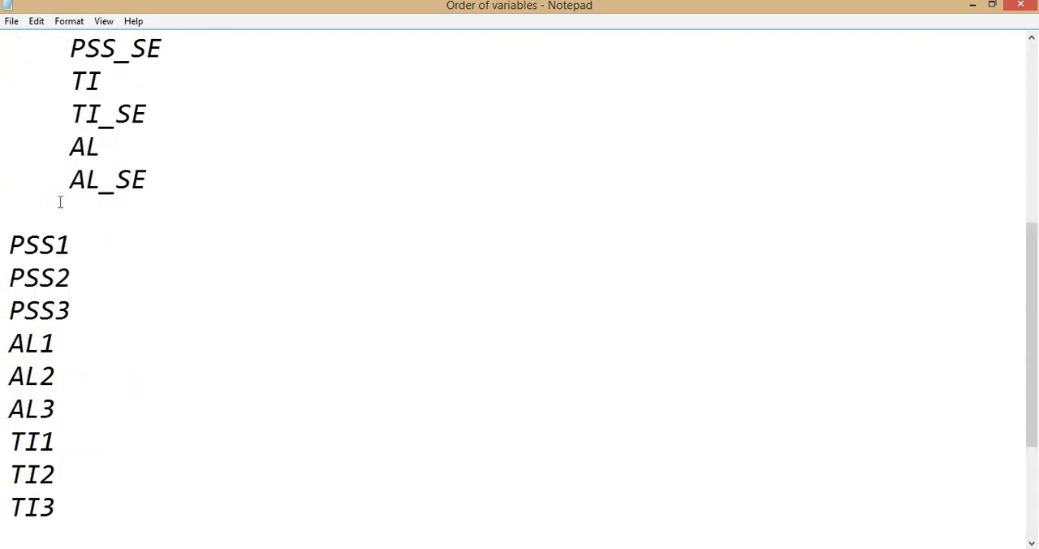
scroll(65, 162, "down", 1)
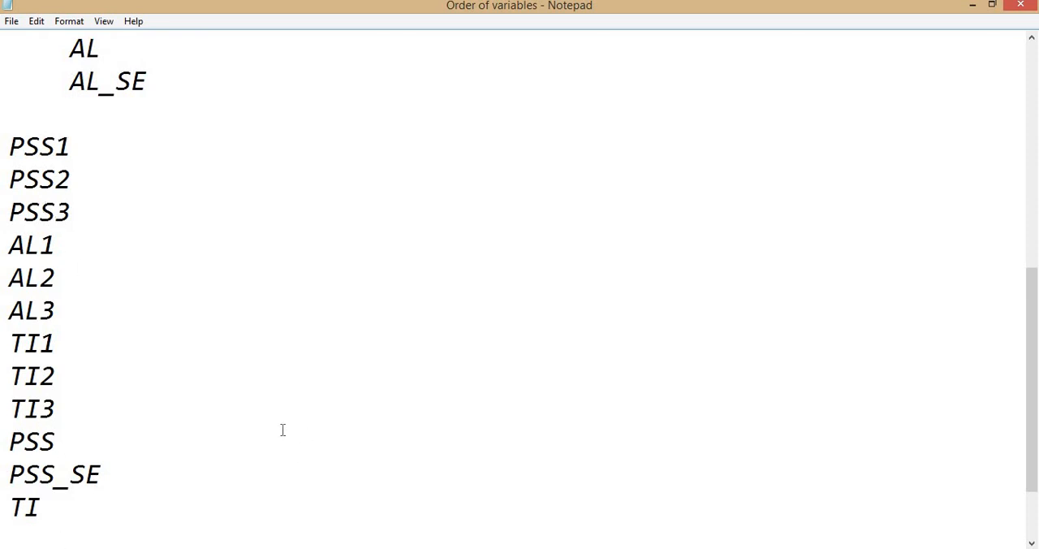
key("alt+Tab")
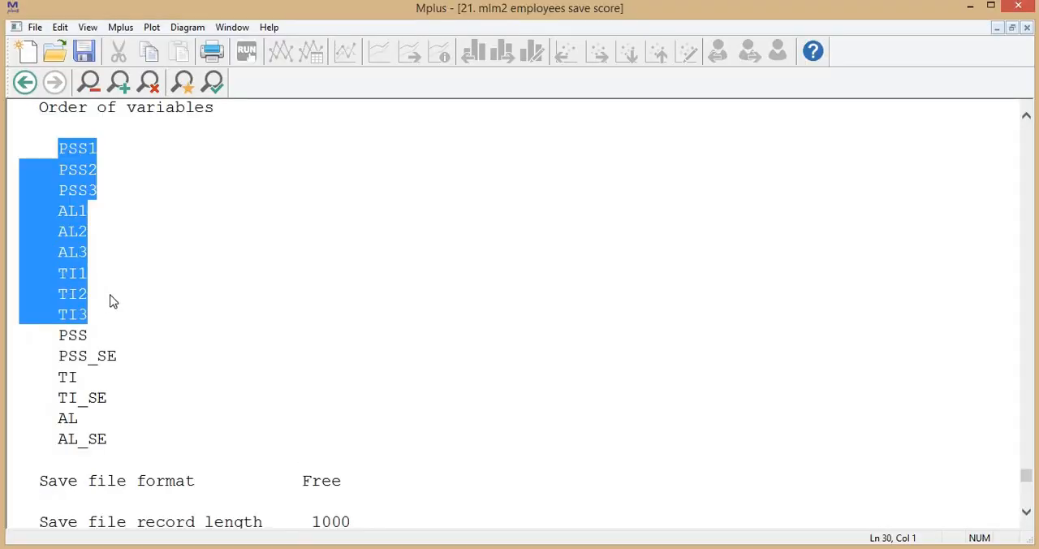
- Open the mlmscore data file from the MPlus folder, examine the first case's item values and construct score, and close it
key("alt+Tab")
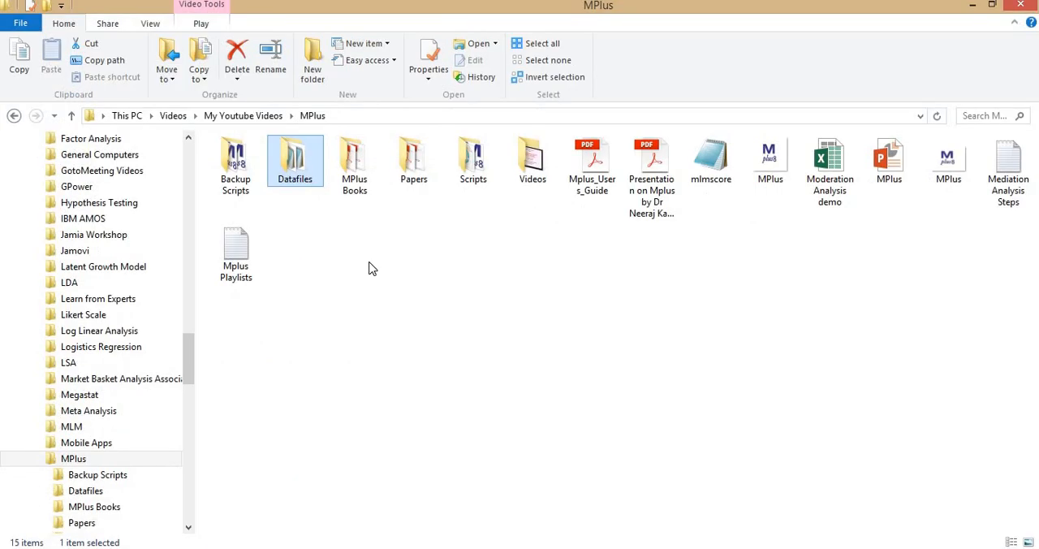
double_click(728, 177)
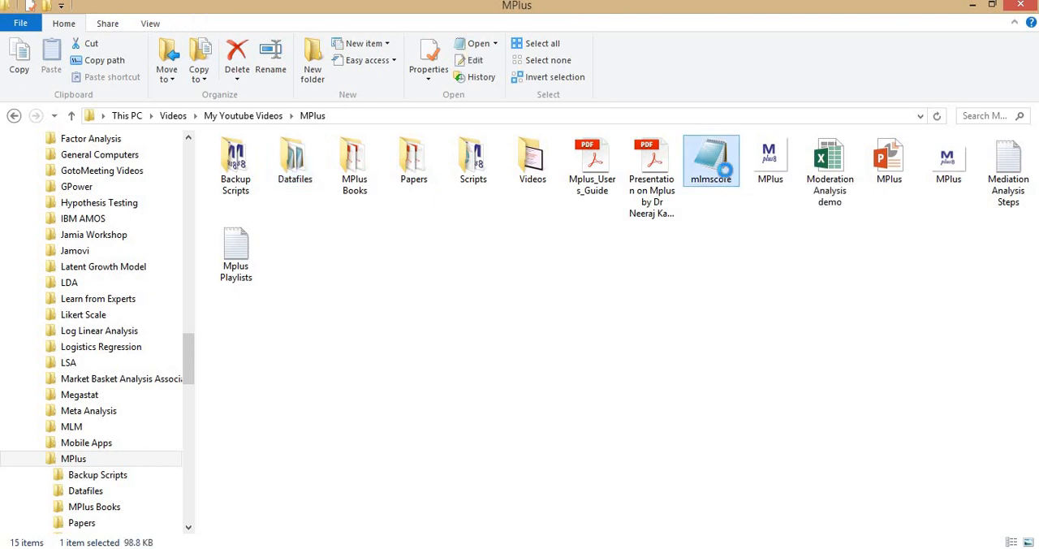
double_click(688, 78)
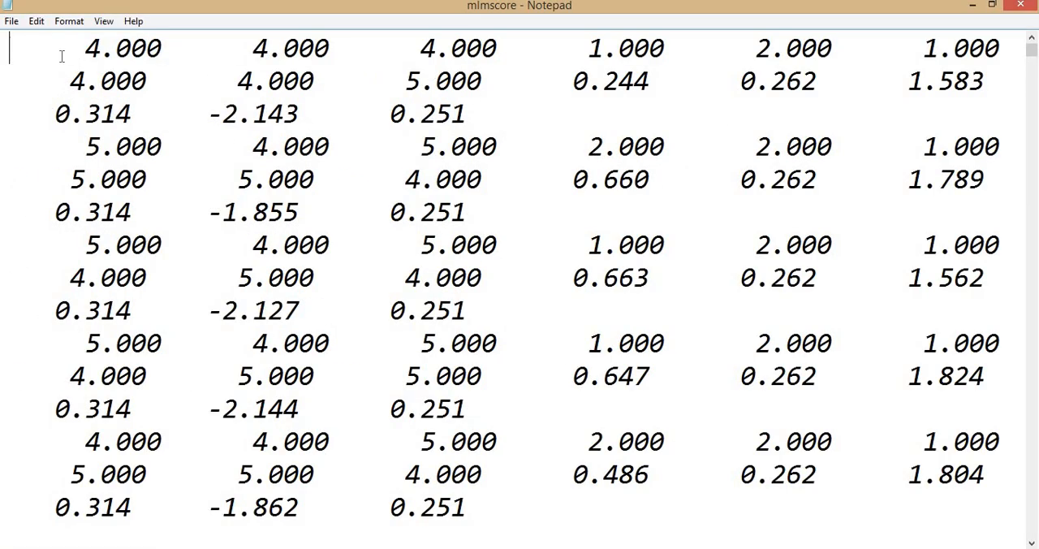
left_click_drag(71, 48, 970, 49)
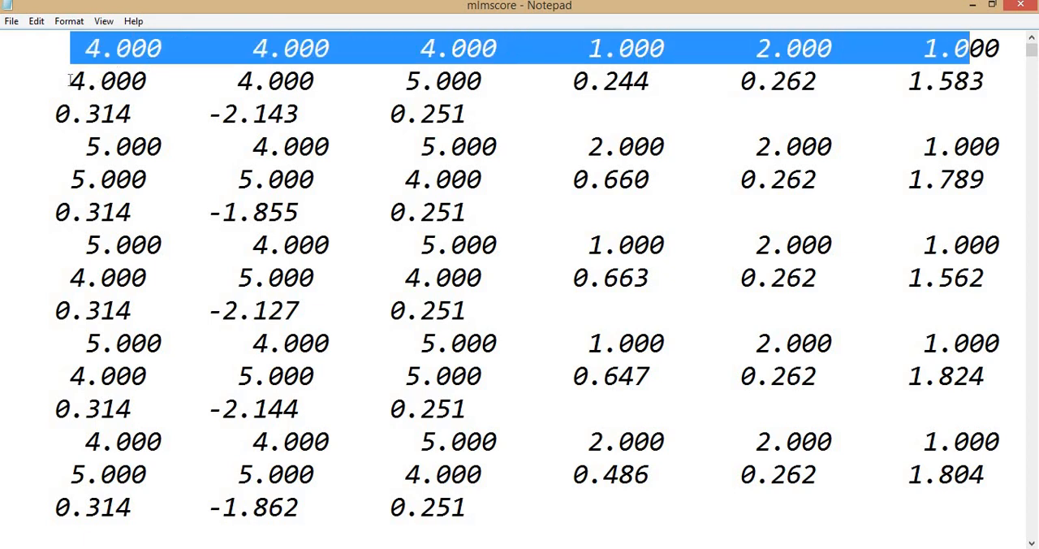
left_click_drag(62, 80, 589, 81)
left_click(573, 80)
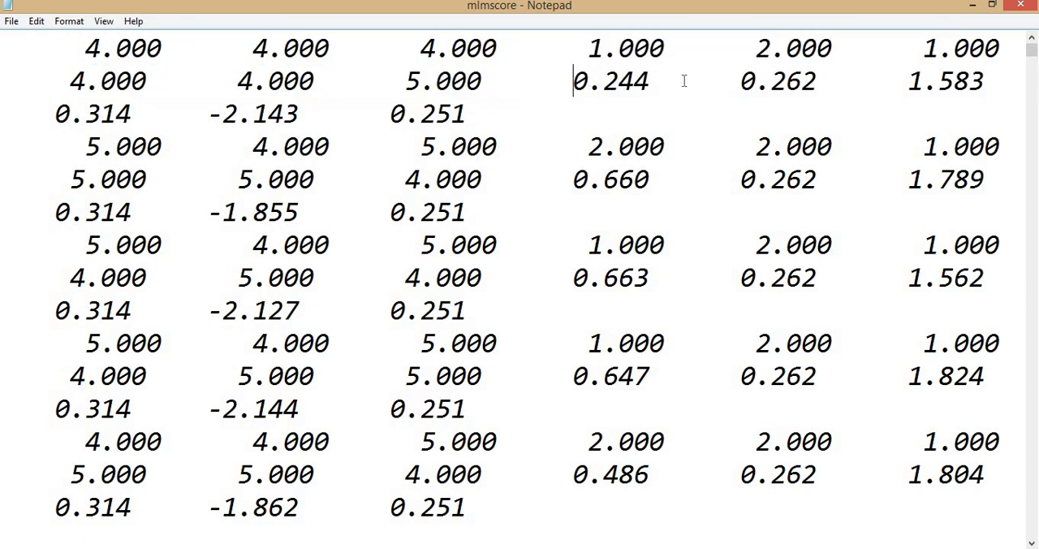
left_click(684, 80, "shift")
key("alt+Tab")
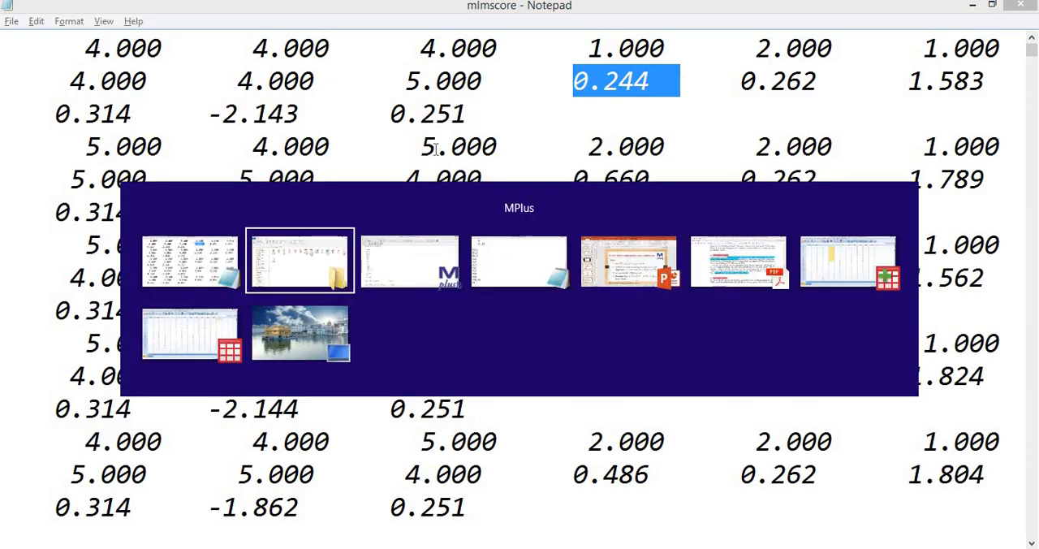
key("alt+Tab")
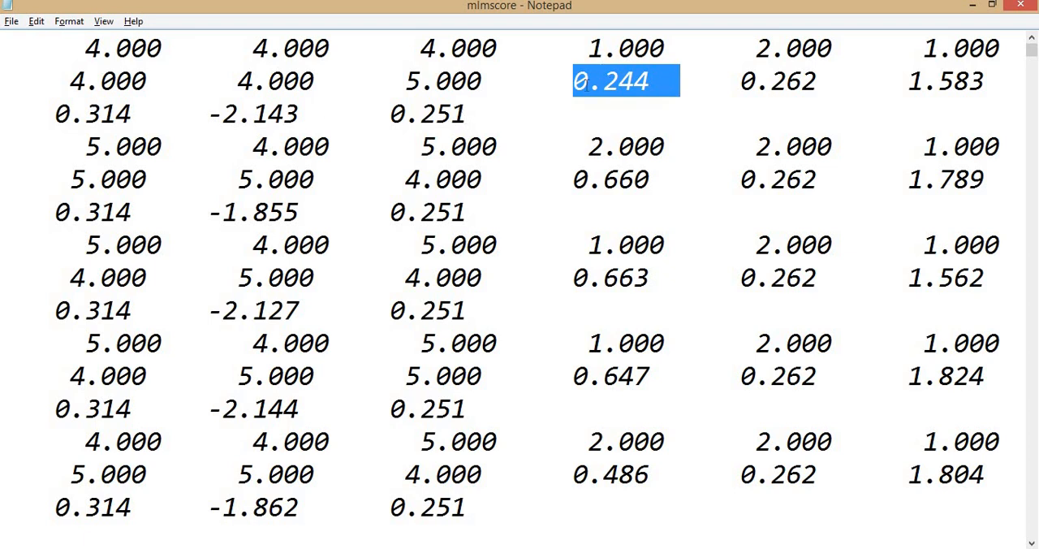
left_click(586, 82)
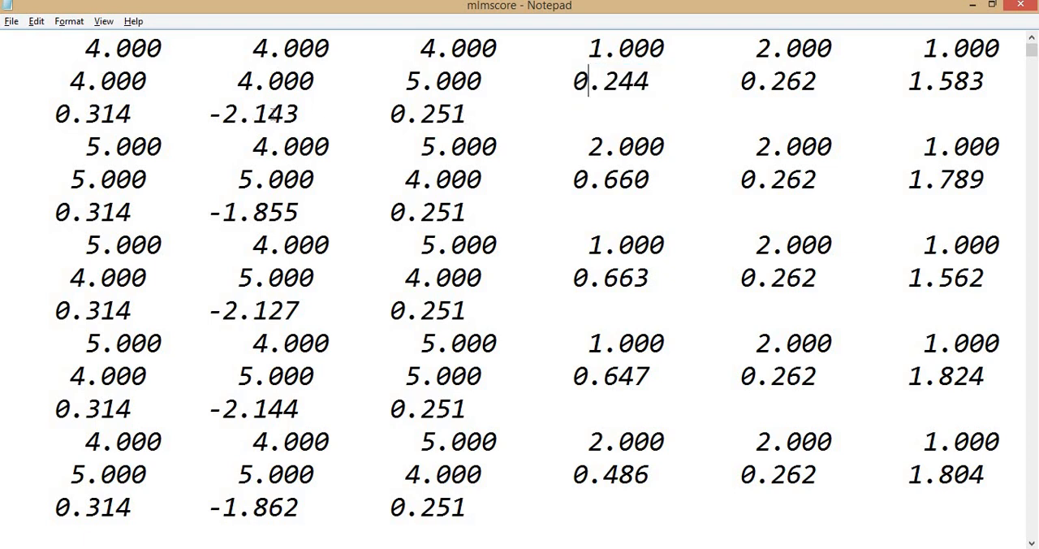
left_click(1018, 6)
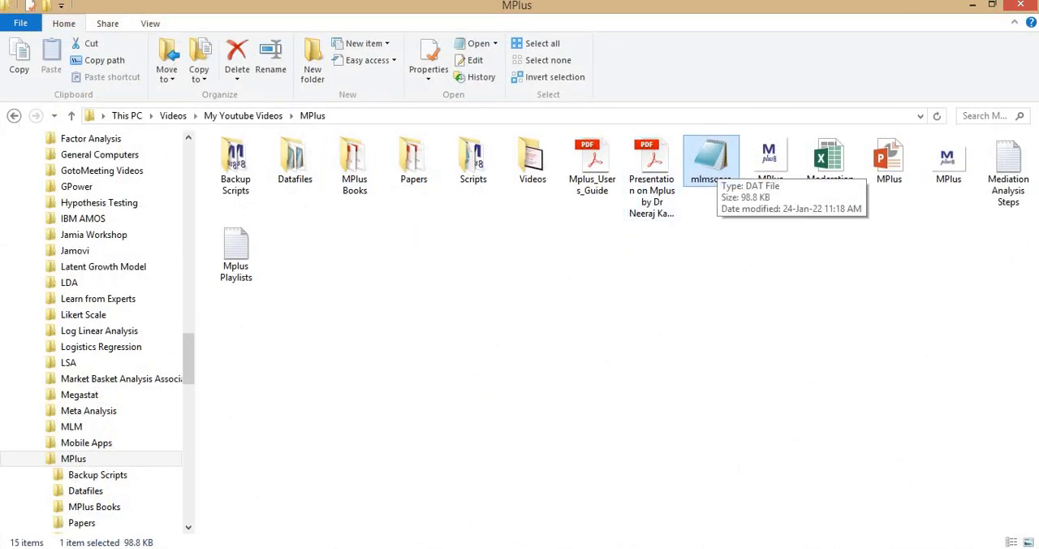
- Review the mlm_latent_same sampling unit dataset in PASW Statistics and the same-sampling-unit steps slide in PowerPoint
left_click(581, 547)
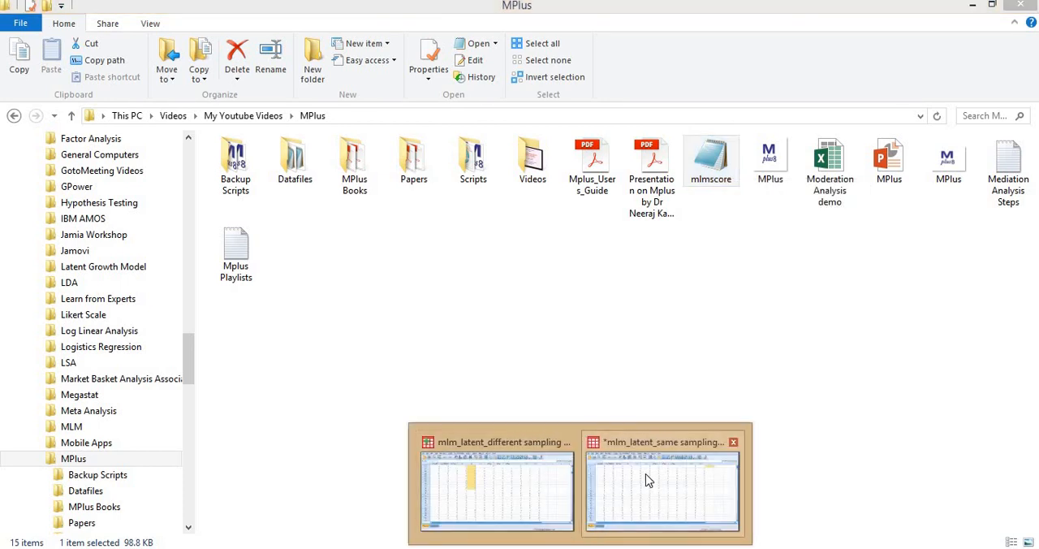
left_click(649, 483)
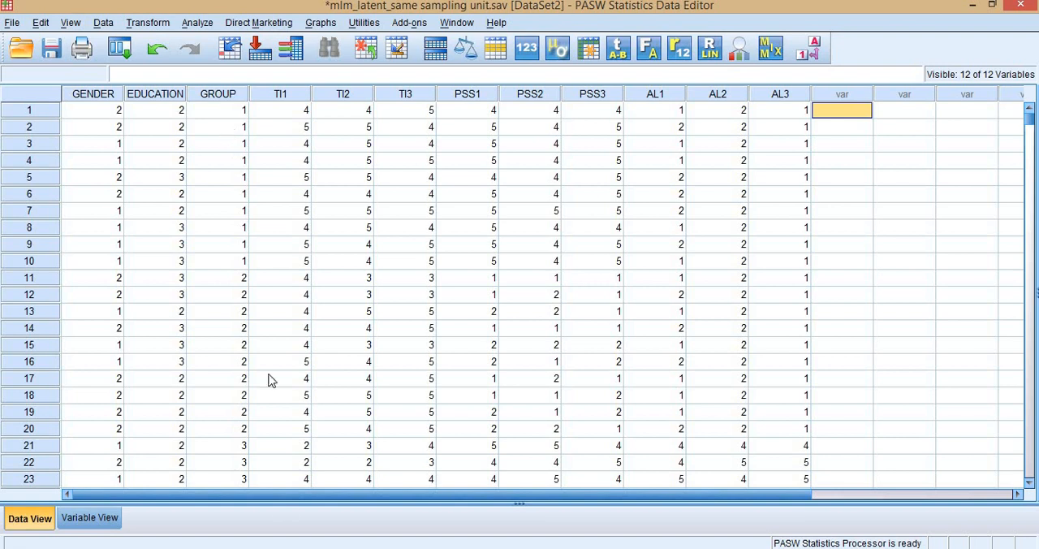
left_click(340, 546)
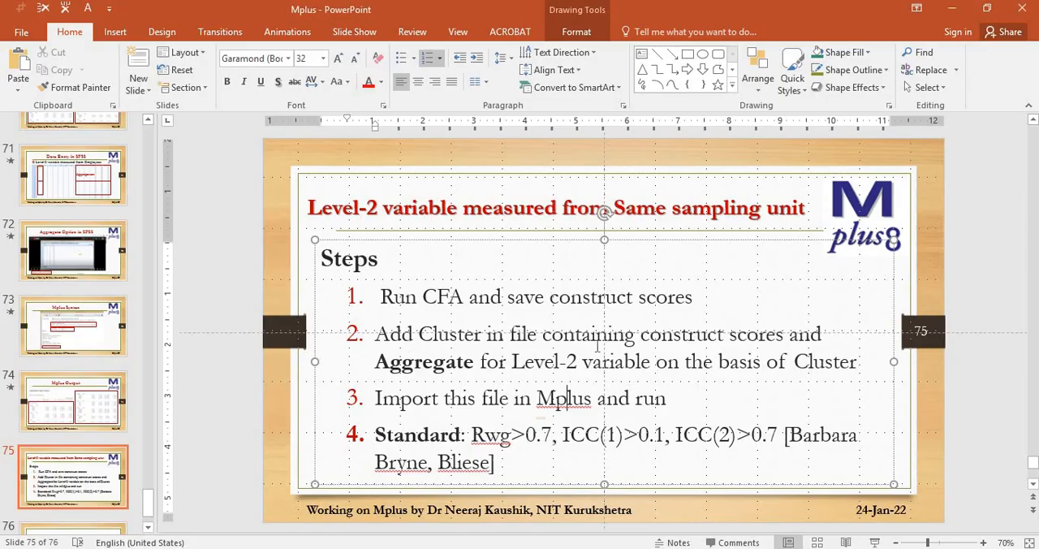
- Switch to Excel and create a blank workbook in a maximized window
key("alt+Tab")
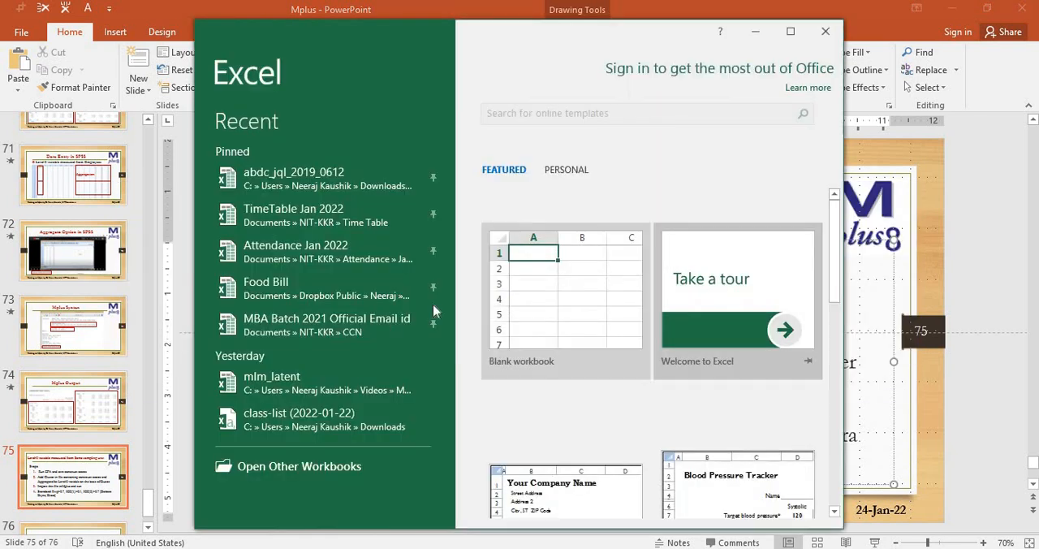
left_click(789, 32)
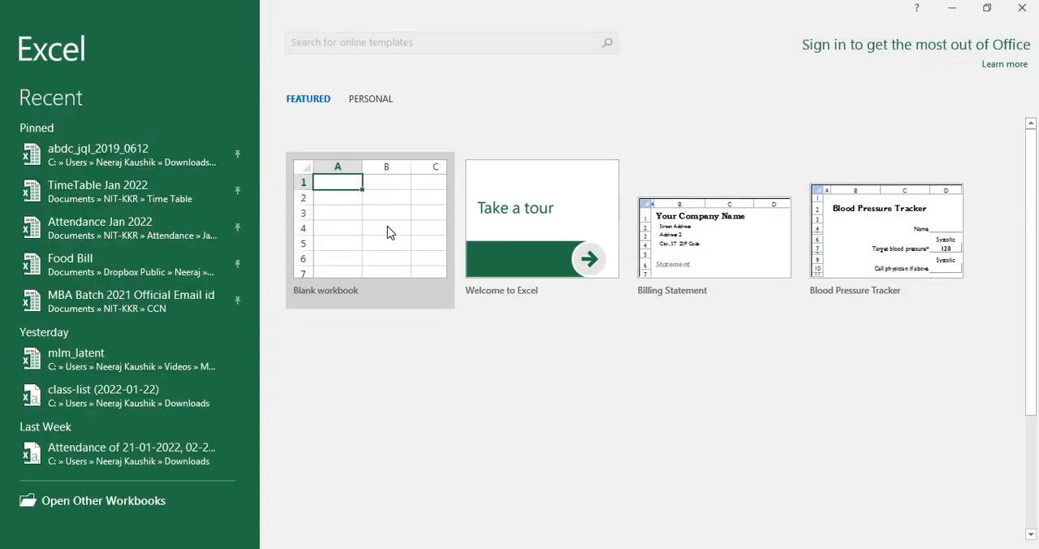
left_click(387, 226)
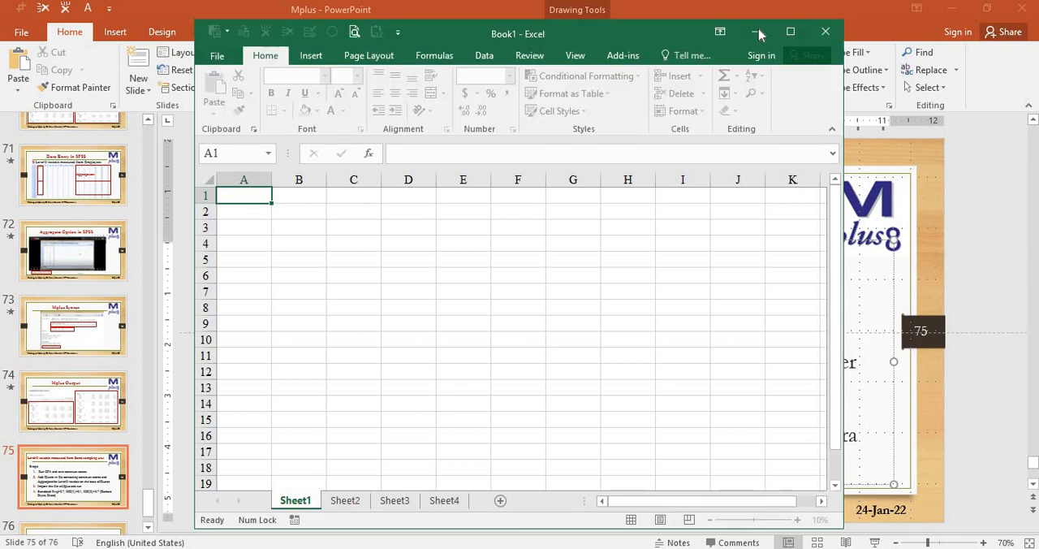
left_click(789, 31)
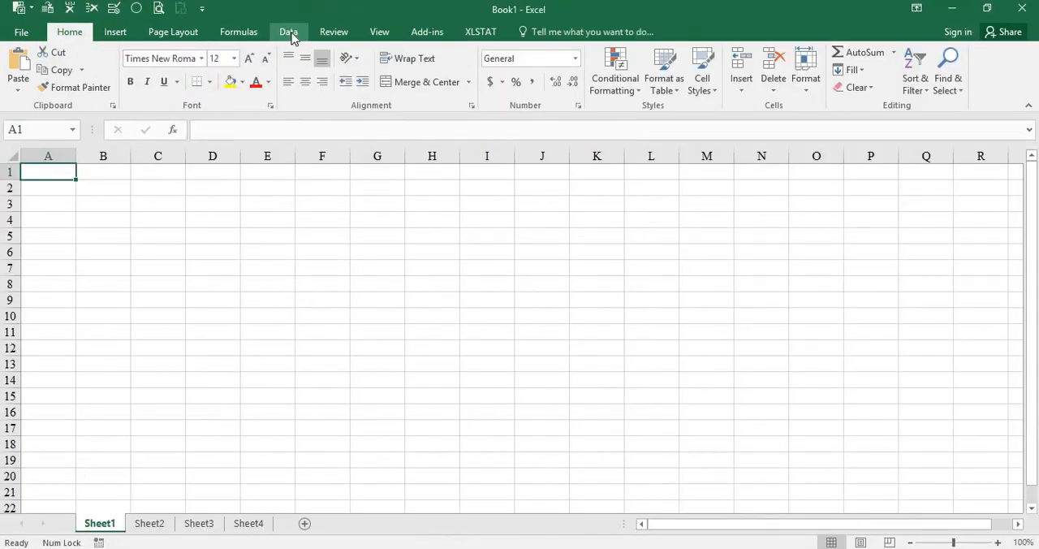
- Start a text-file import and select the mlmscore DAT file in Videos\My Youtube Videos\MPlus, with all file types shown
left_click(290, 33)
left_click(31, 91)
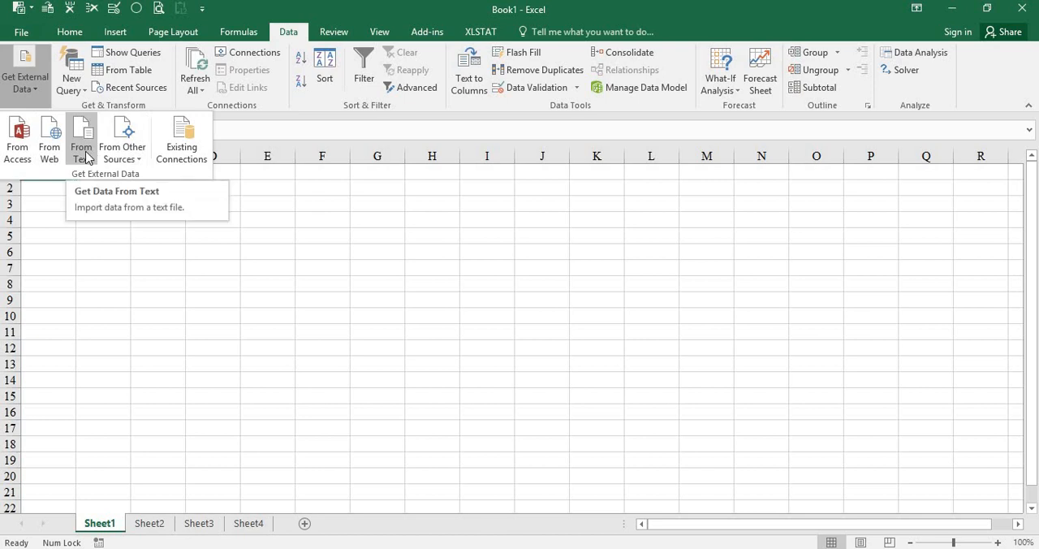
left_click(86, 161)
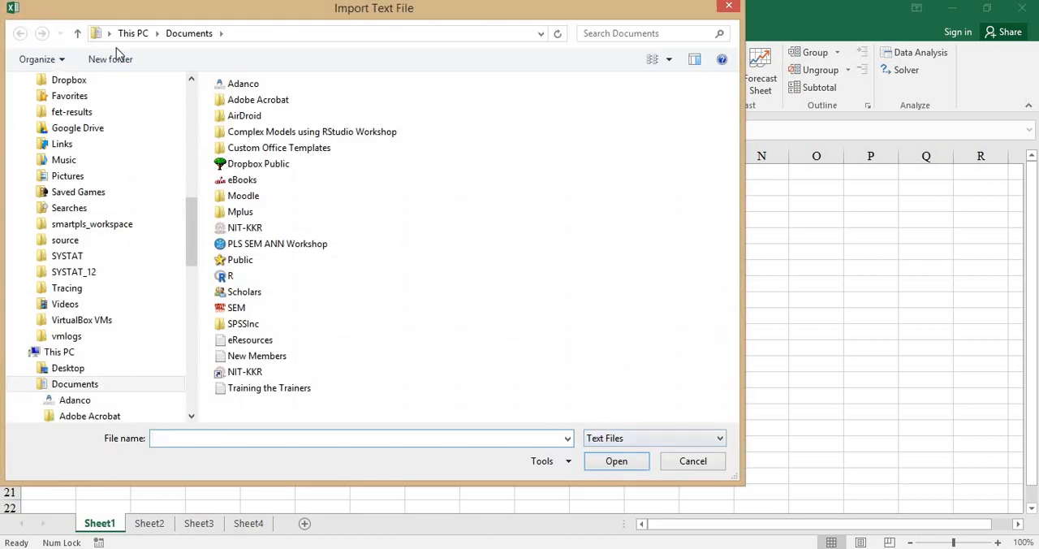
left_click(139, 34)
left_click(355, 122)
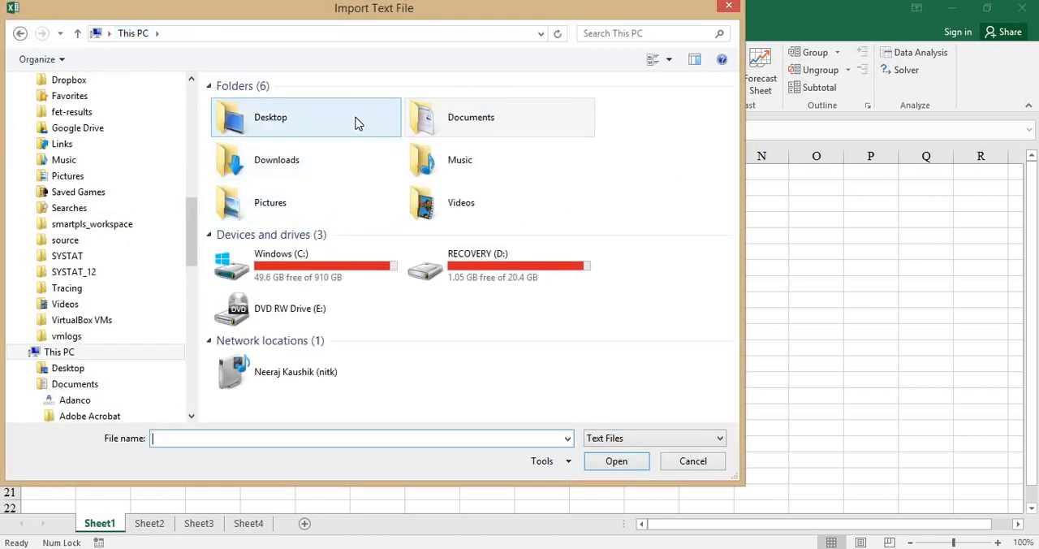
double_click(351, 126)
double_click(260, 153)
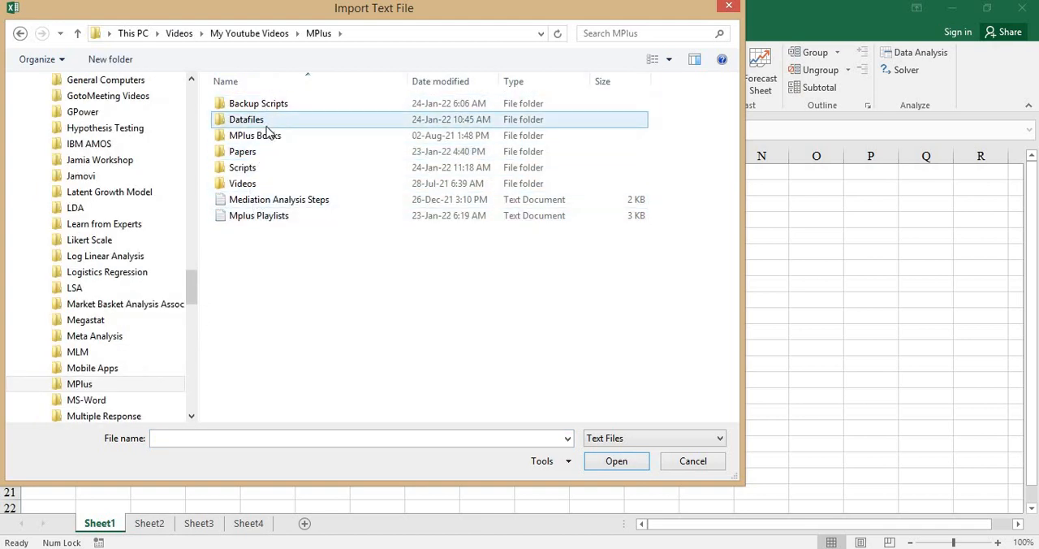
left_click(635, 438)
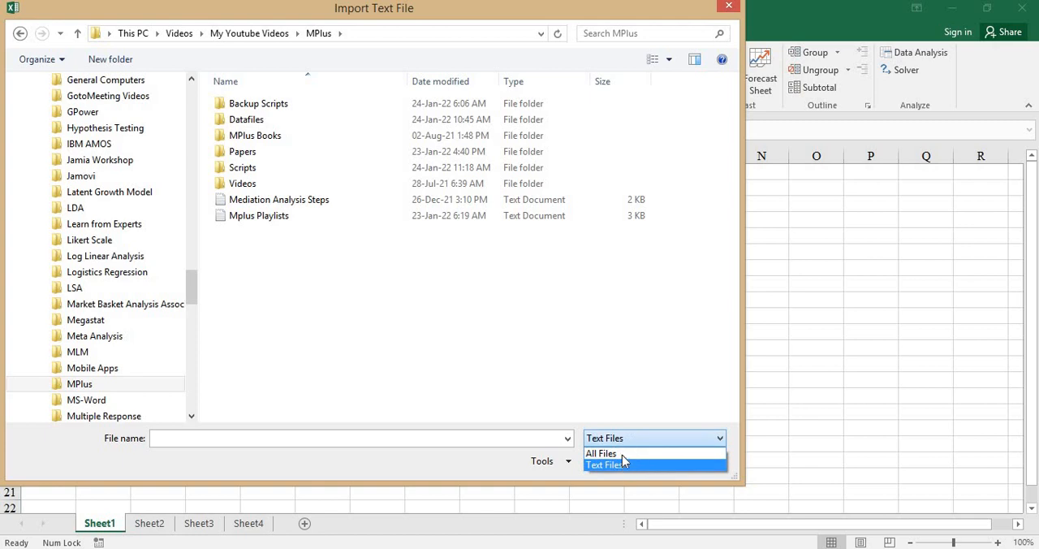
left_click(621, 453)
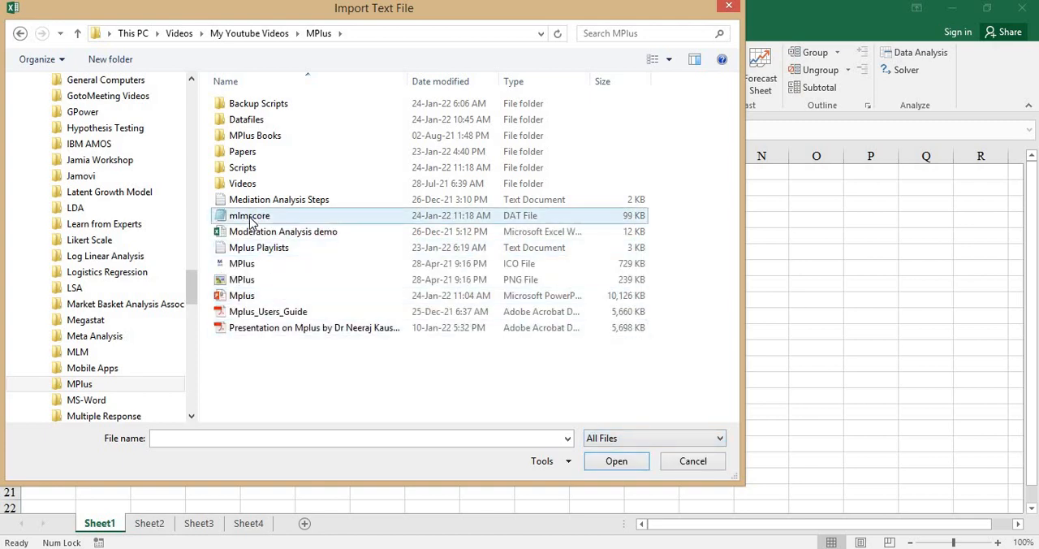
double_click(250, 216)
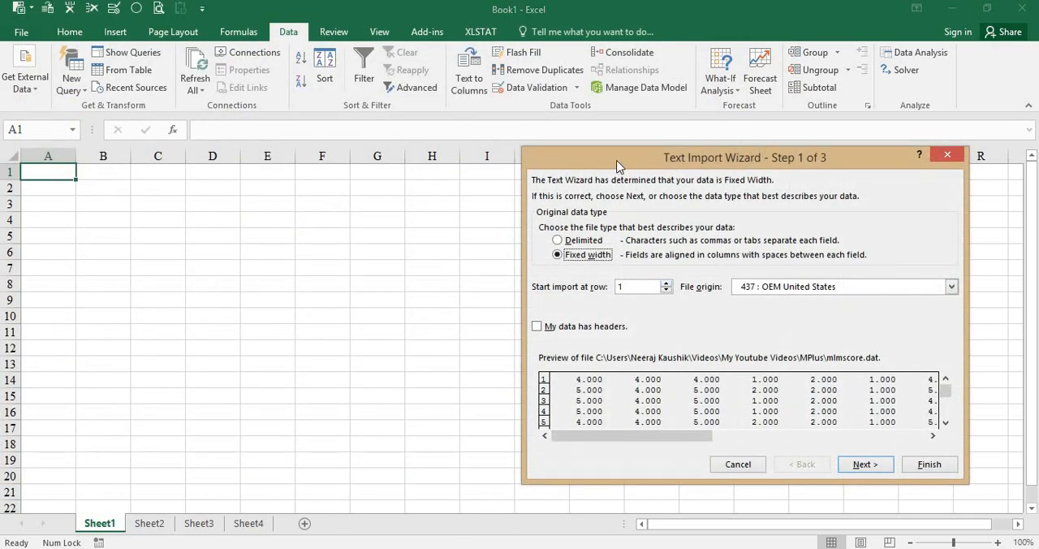
- Complete the import as fixed-width data with the suggested column breaks, placing it at cell A1 of the existing worksheet
left_click_drag(617, 165, 298, 123)
left_click(563, 424)
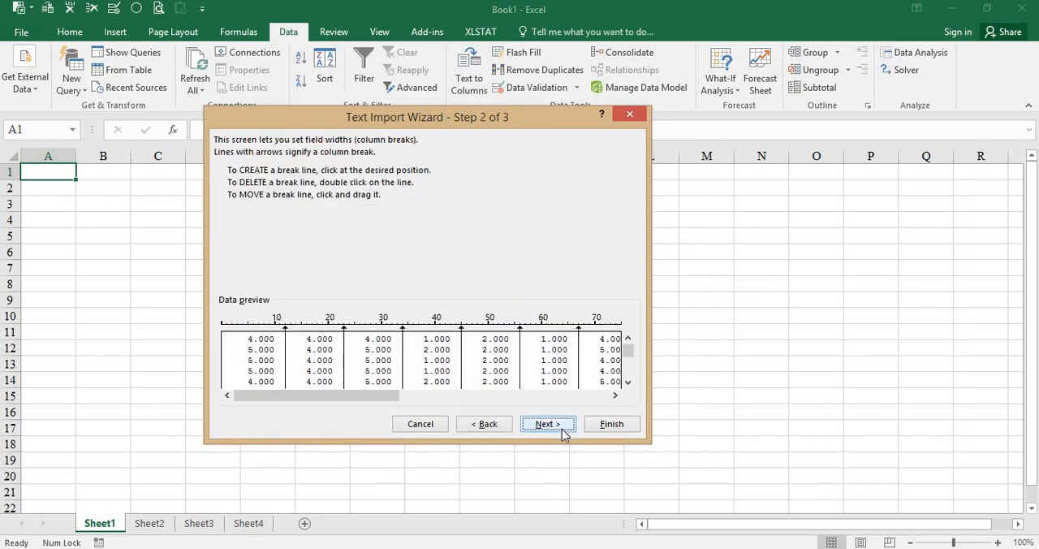
left_click(614, 423)
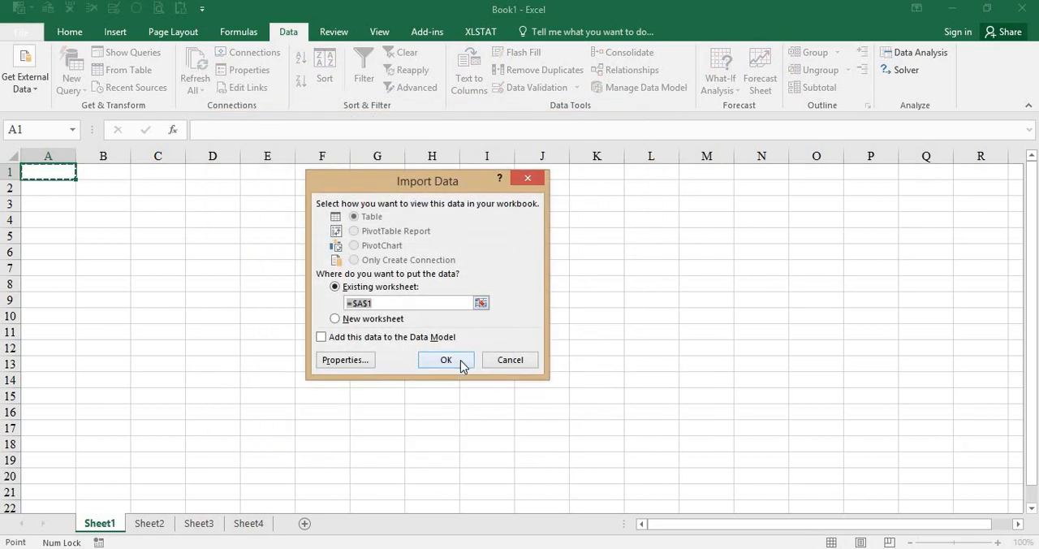
left_click(458, 362)
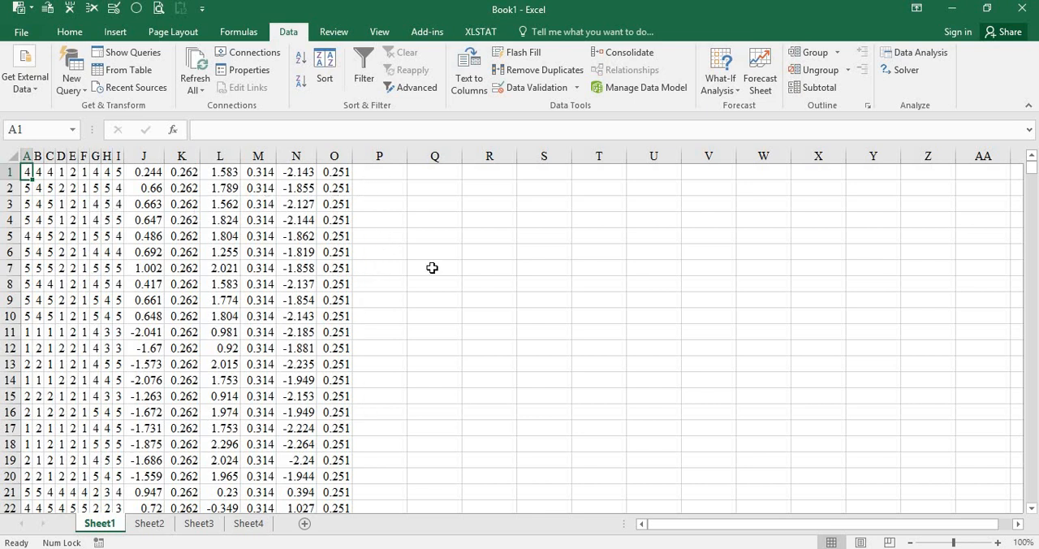
- Copy the GROUP column from the mlm_latent_same sampling unit dataset in PASW Statistics into Excel, beside the imported scores from cell P1 down
key("ctrl+Down")
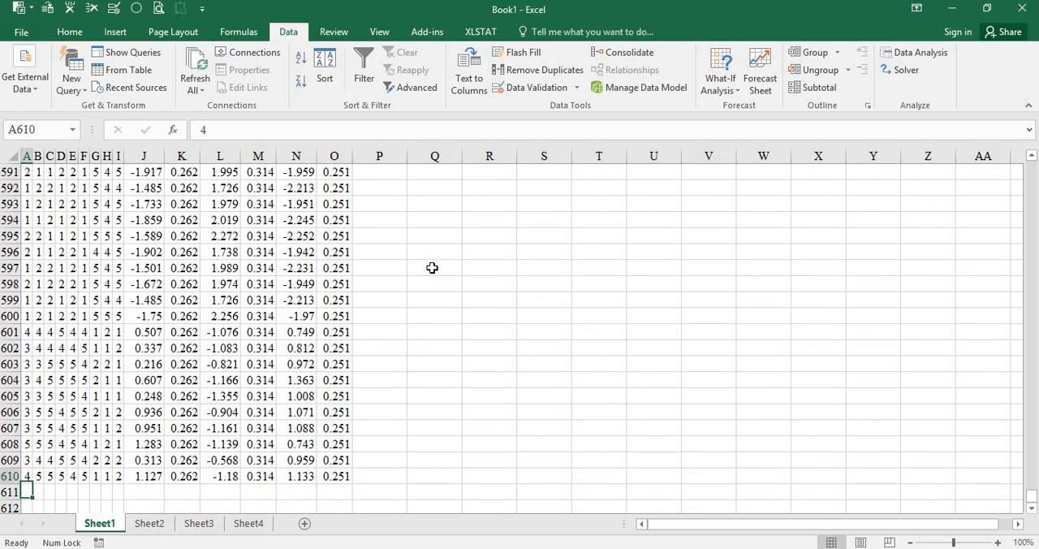
key("ctrl+Home")
key("ctrl+Right")
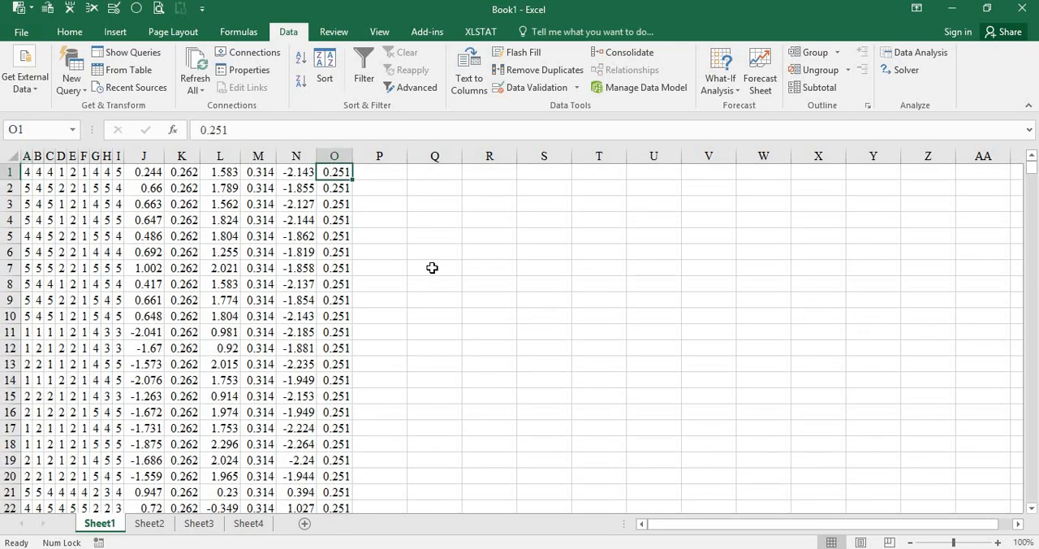
key("Right")
key("alt+Tab")
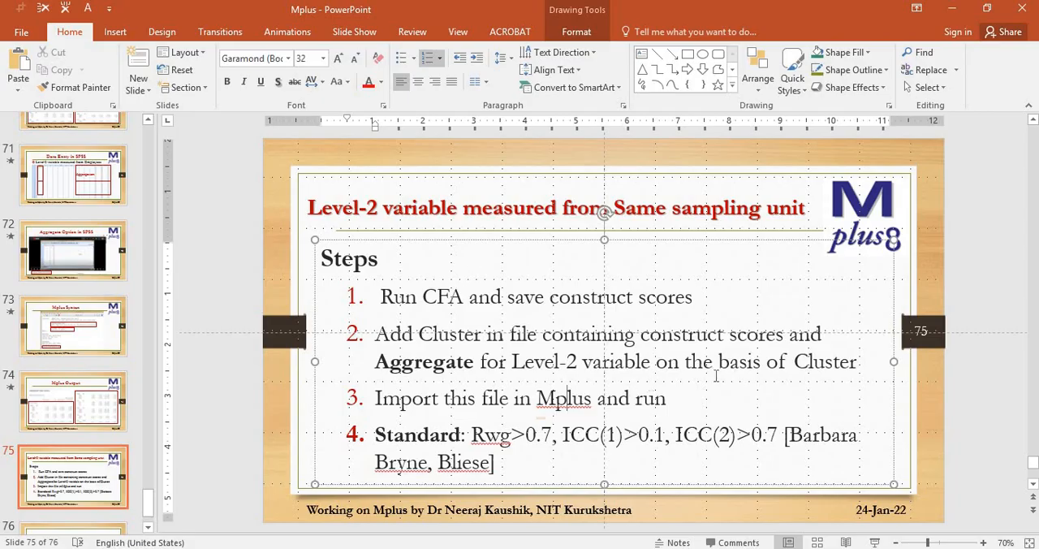
key("alt+Tab")
key("Tab")
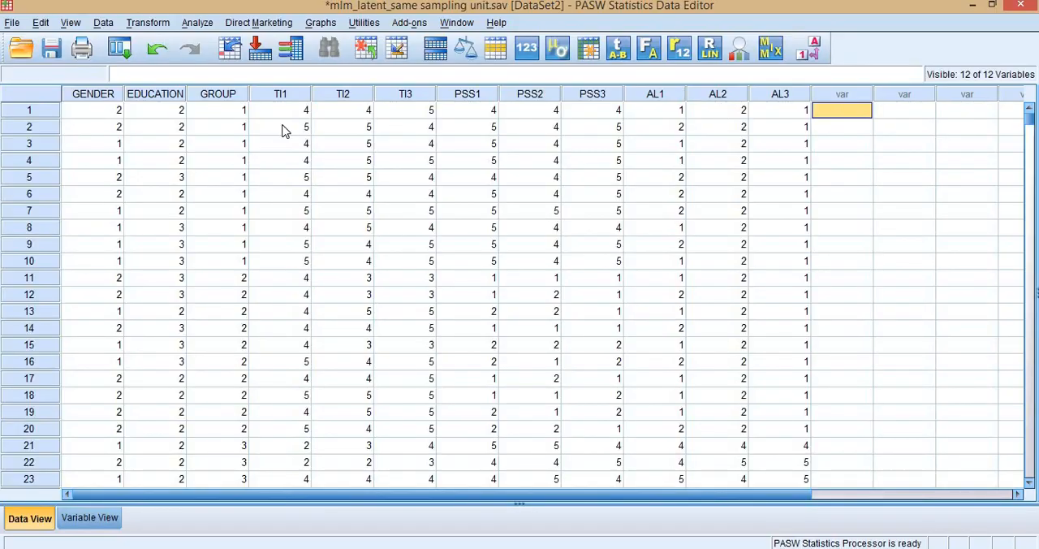
left_click(231, 95)
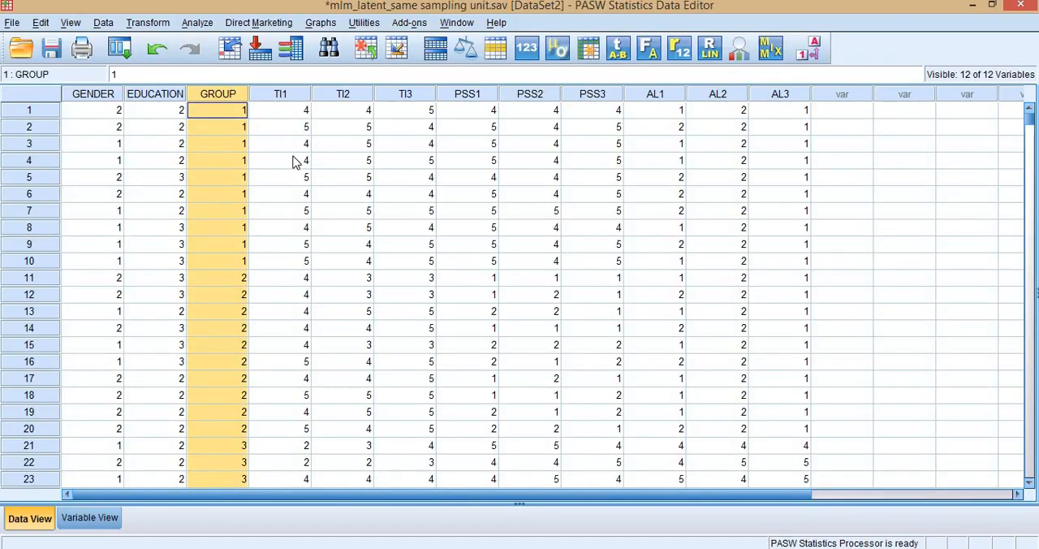
key("alt+Tab")
key("alt+Tab")
key("Tab")
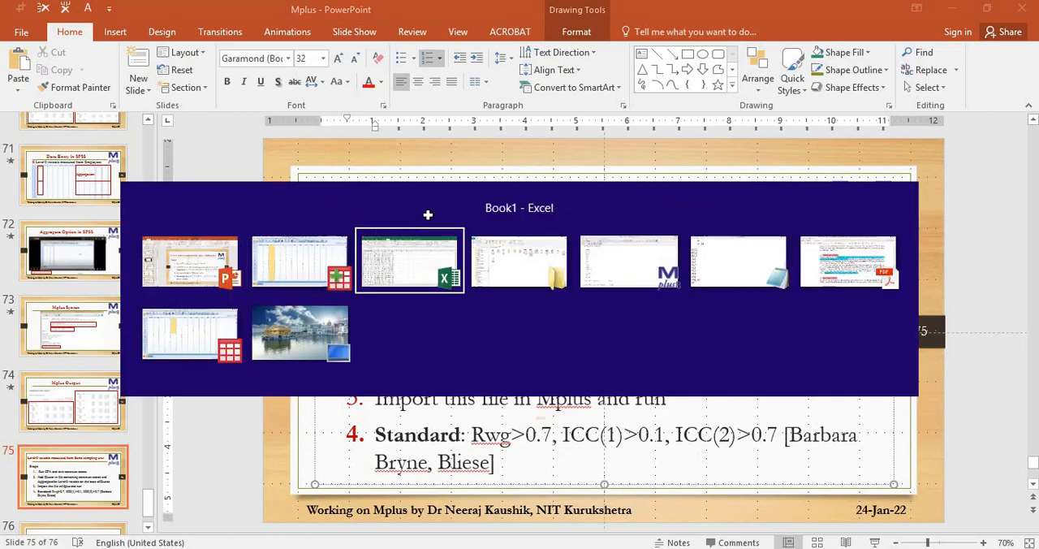
key("ctrl+shift+Down")
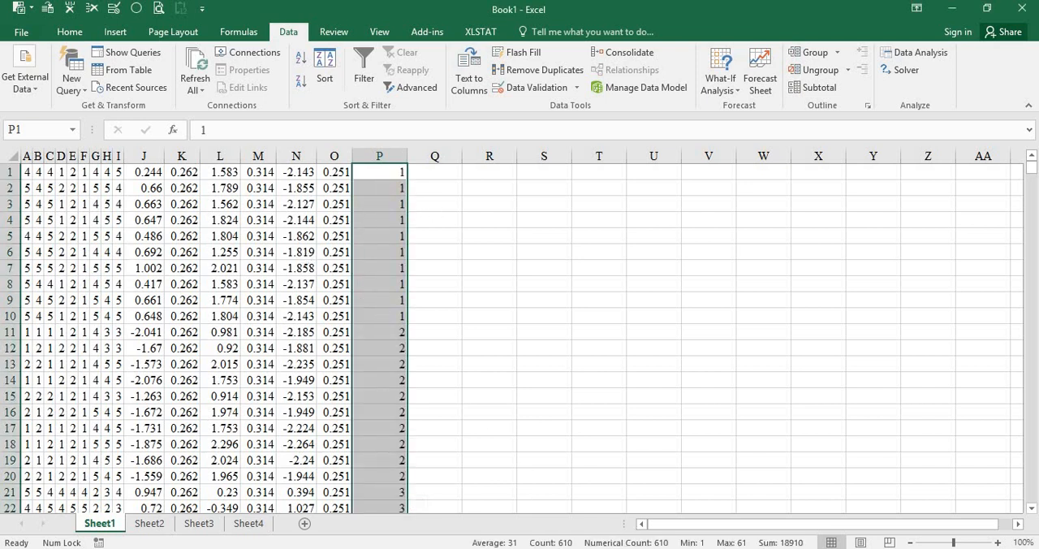
- Copy the whole Excel range A1:P610 and paste it into a new dataset in PASW Statistics
key("alt+Tab")
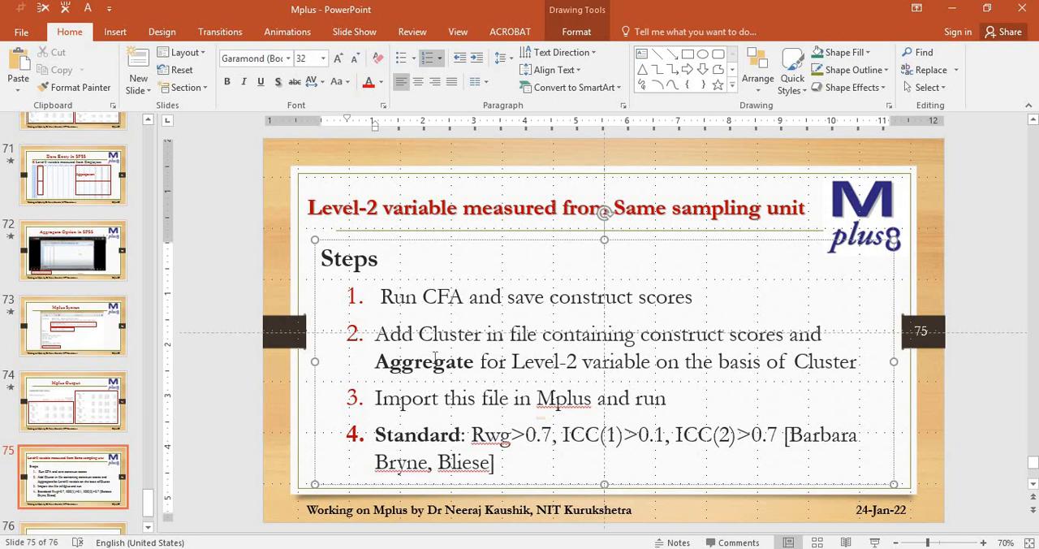
key("alt+Tab")
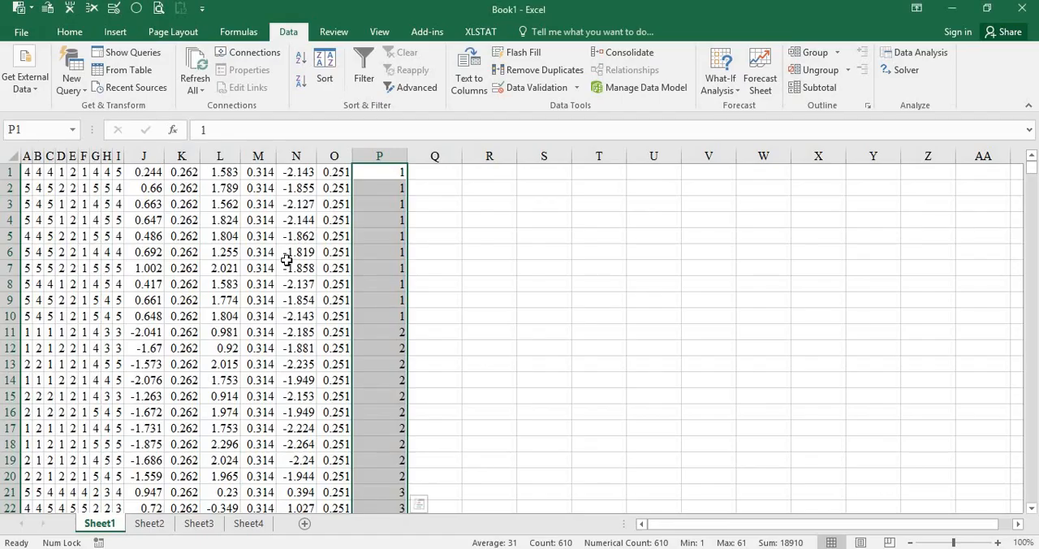
key("ctrl+Home")
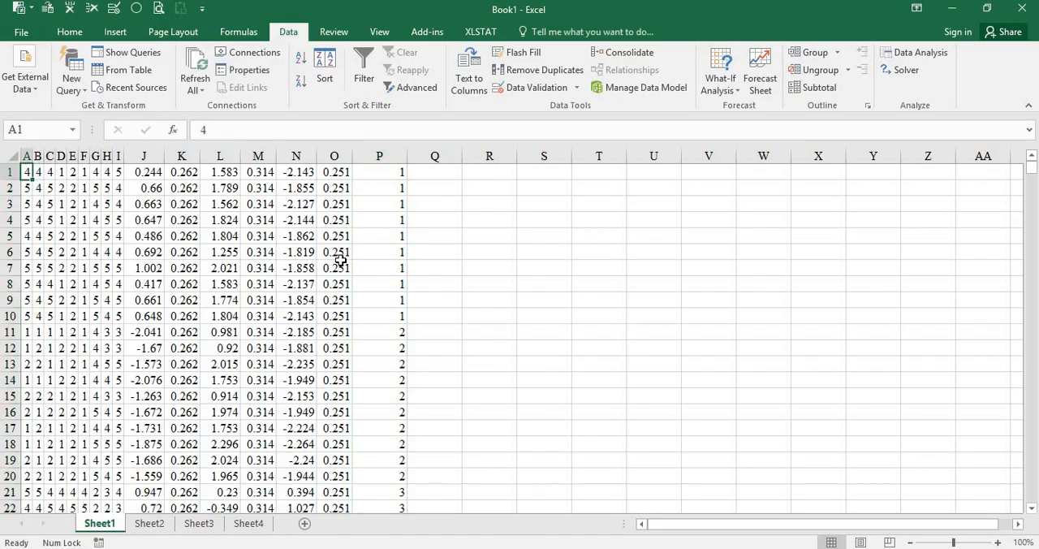
key("ctrl+shift+Right")
key("ctrl+shift+Down")
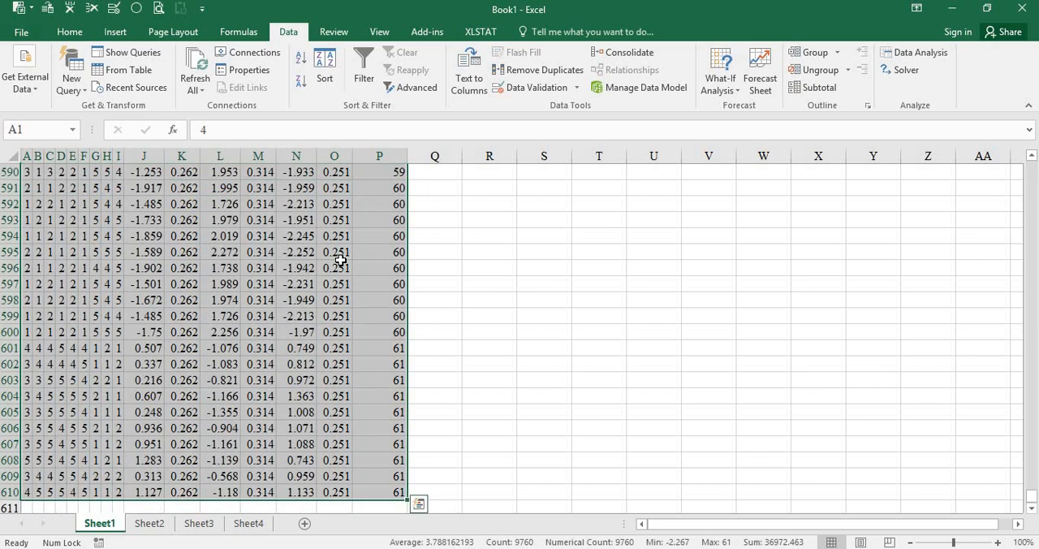
key("ctrl+c")
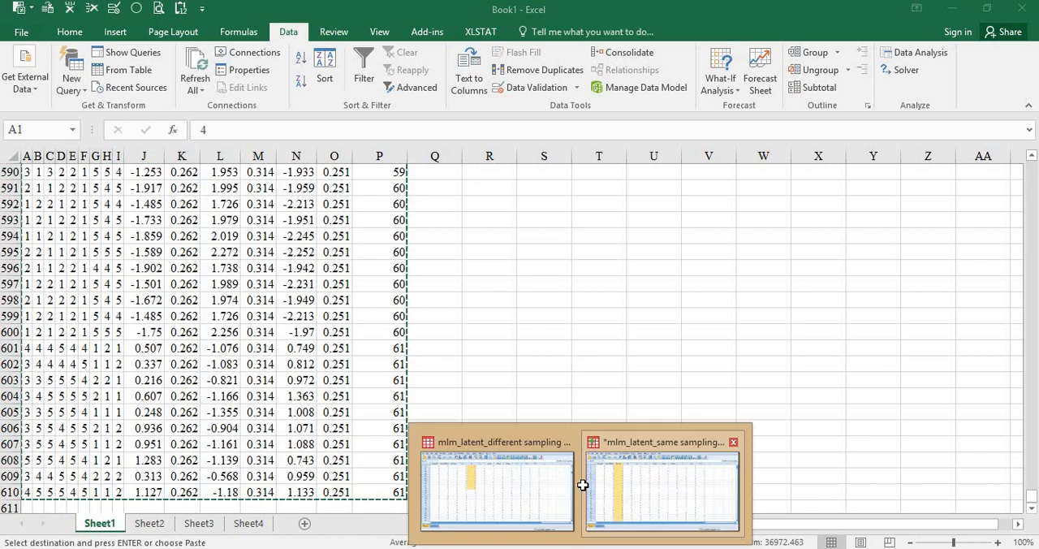
left_click(651, 484)
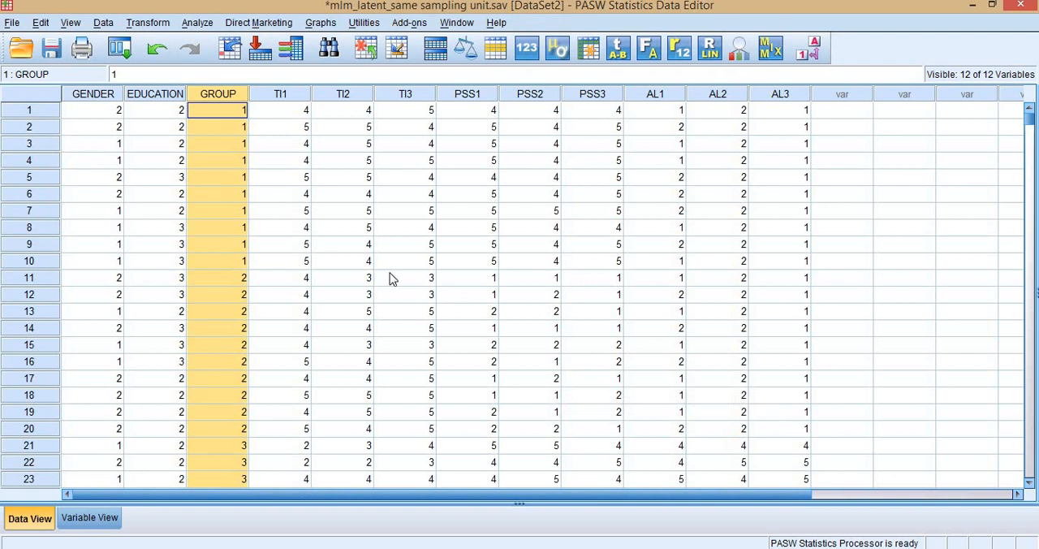
key("ctrl+n")
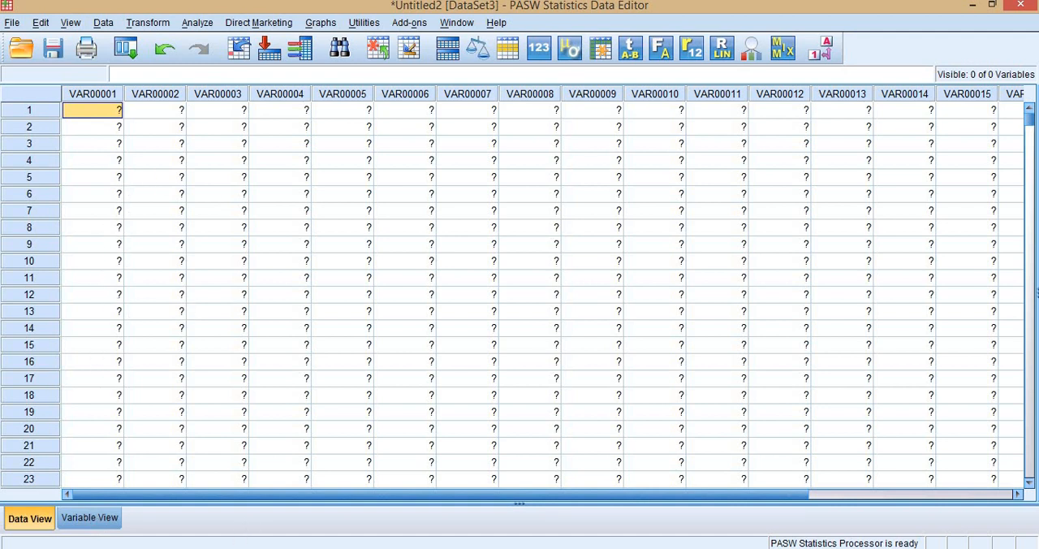
- Open the Order of variables text file from MPlus\Datafiles in File Explorer and copy the names PSS1 through AL_SE
left_click(182, 475)
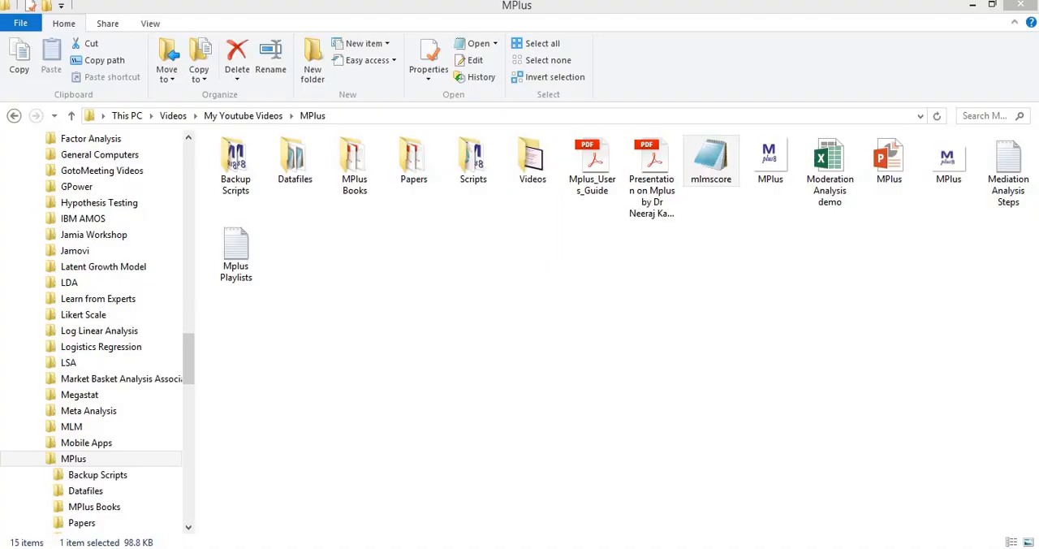
double_click(300, 180)
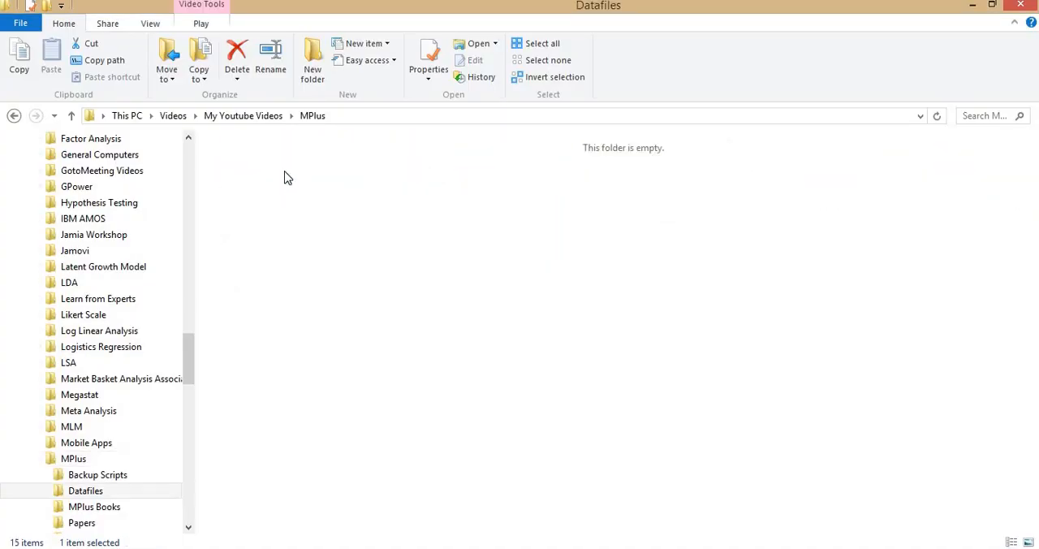
left_click(270, 145)
double_click(270, 143)
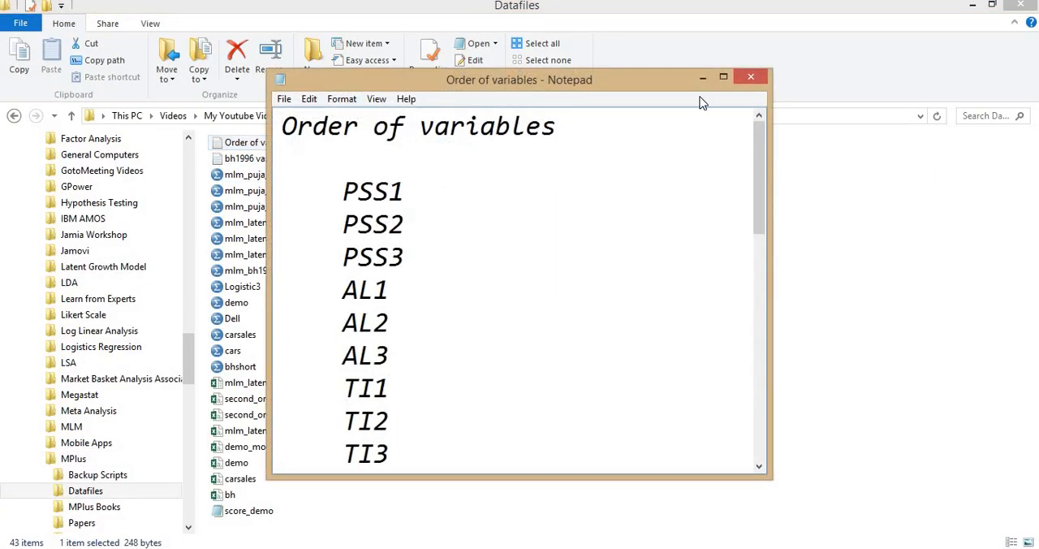
left_click(723, 78)
scroll(258, 209, "down", 5)
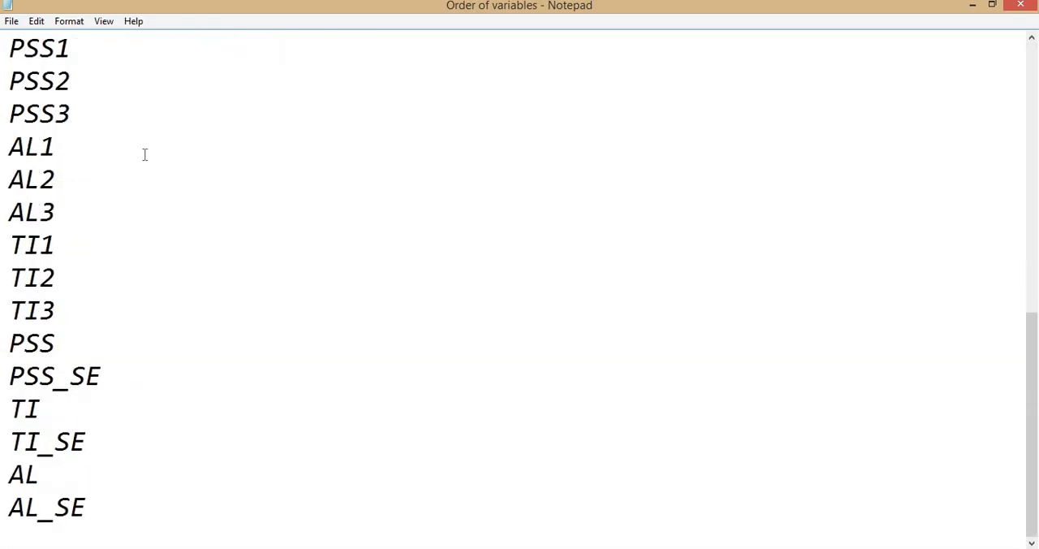
left_click_drag(8, 145, 114, 505)
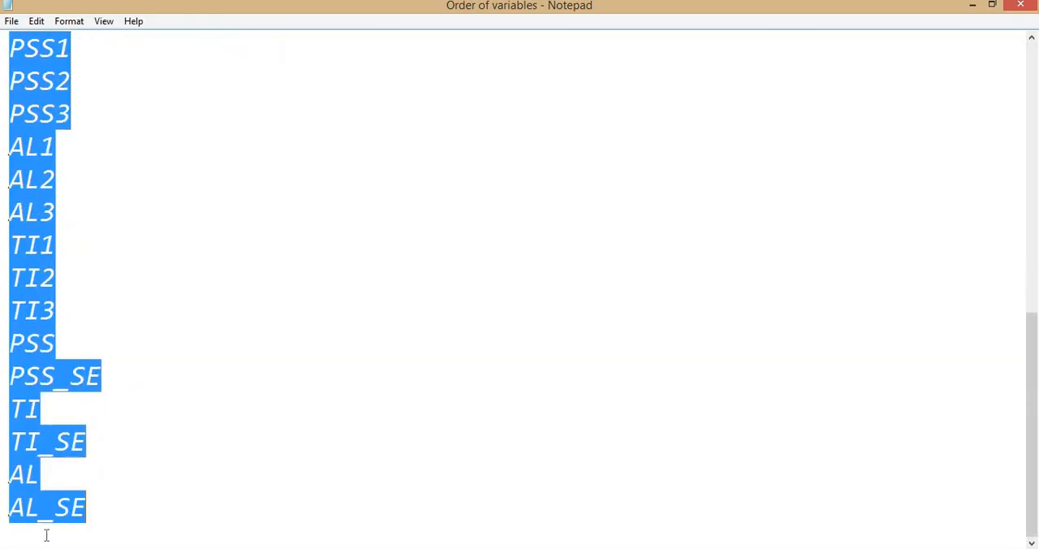
- Switch to the new PASW Statistics dataset, paste the copied names onto the first 15 variables and rename variable 16 as group
key("alt+Tab")
key("alt+Tab")
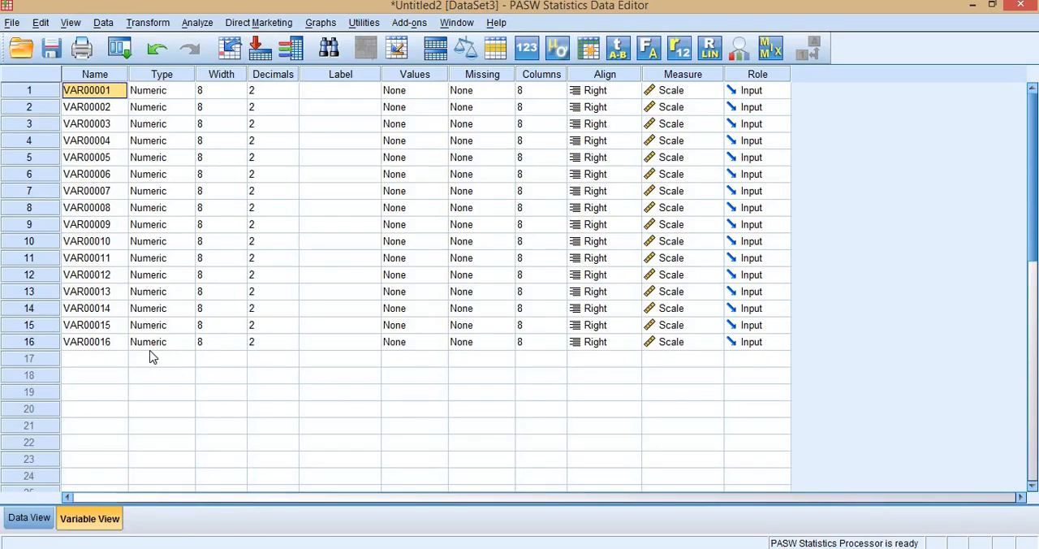
left_click_drag(102, 342, 113, 91)
key("ctrl+v")
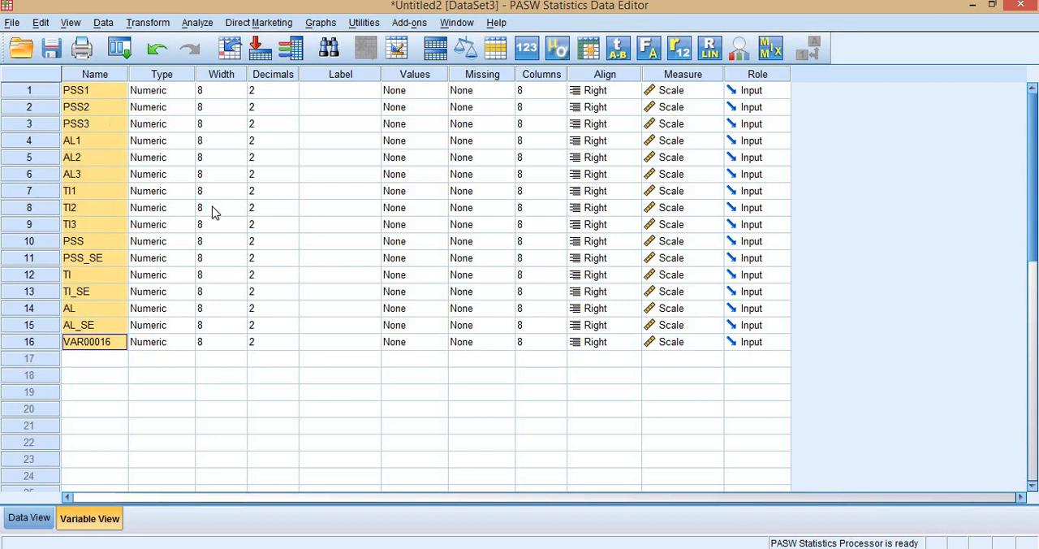
left_click(101, 342)
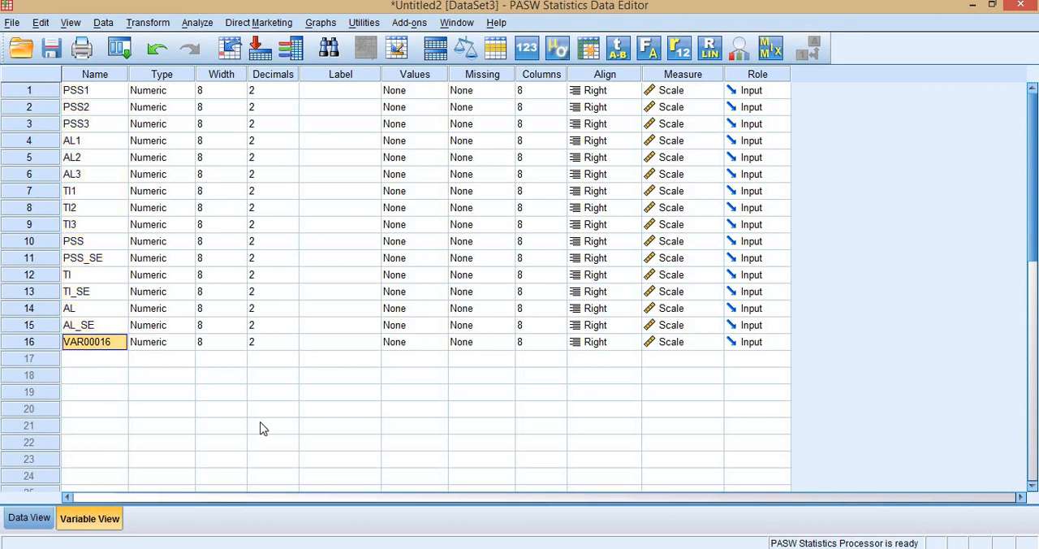
type("group")
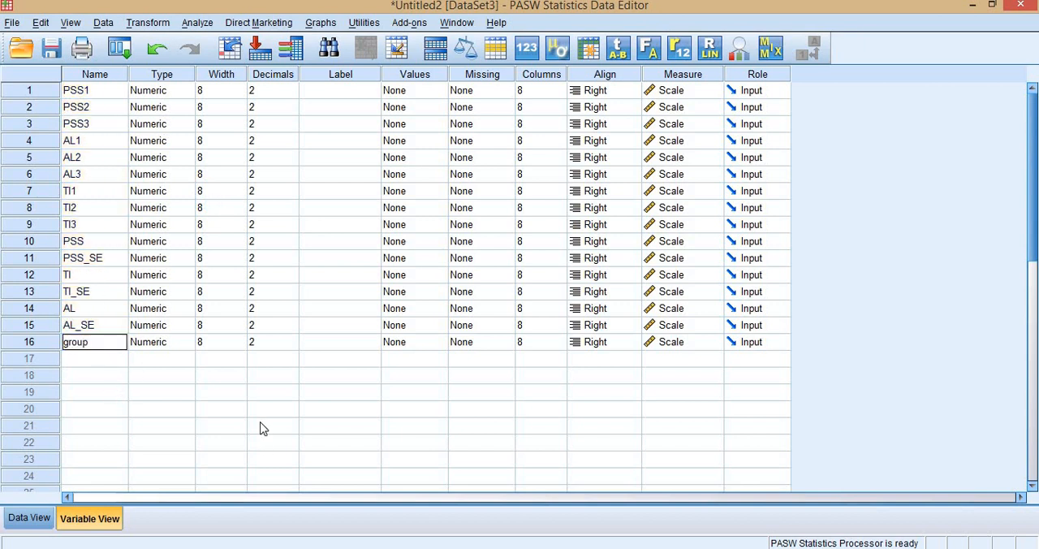
key("ctrl+t")
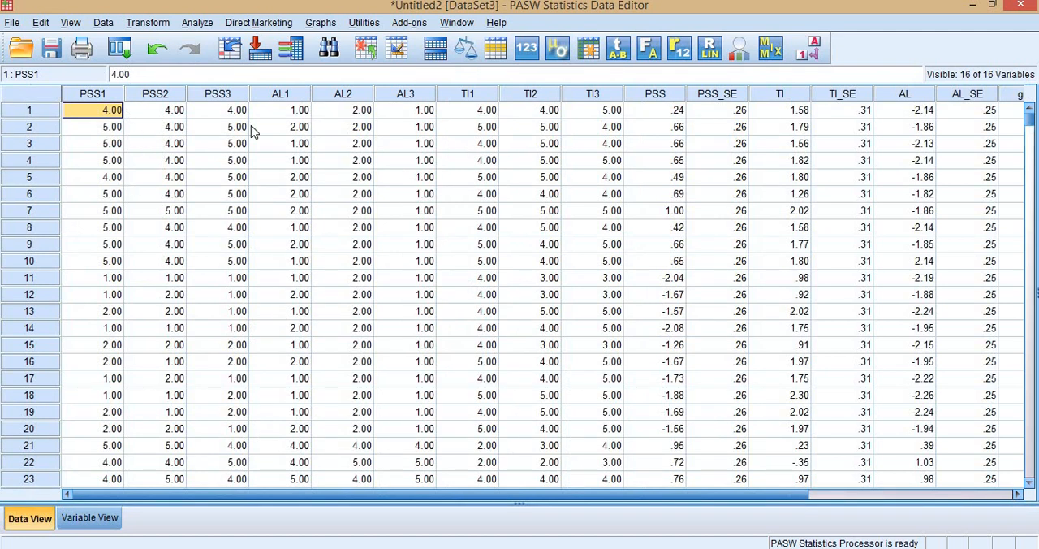
- Review the AL scores of group 1, the same-sampling-unit steps slide in PowerPoint, and the aggregation text and research model in the PDF article
left_click(816, 497)
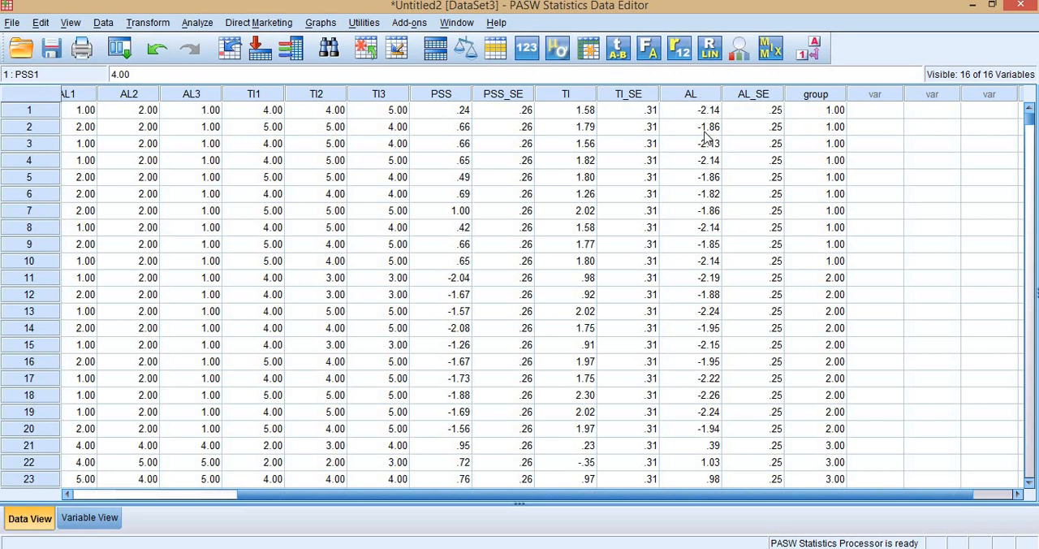
left_click_drag(703, 113, 714, 260)
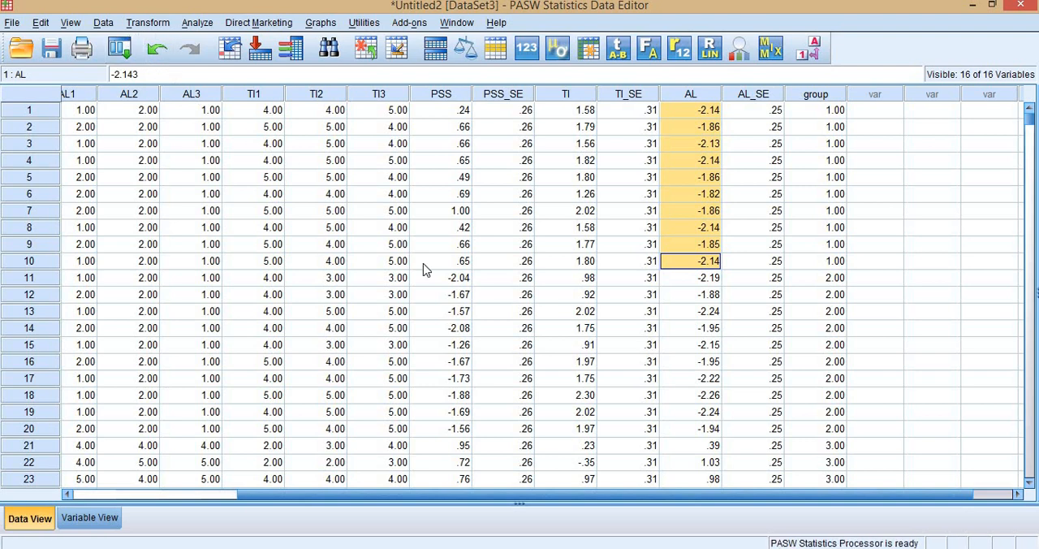
key("alt+Tab")
left_click(719, 266)
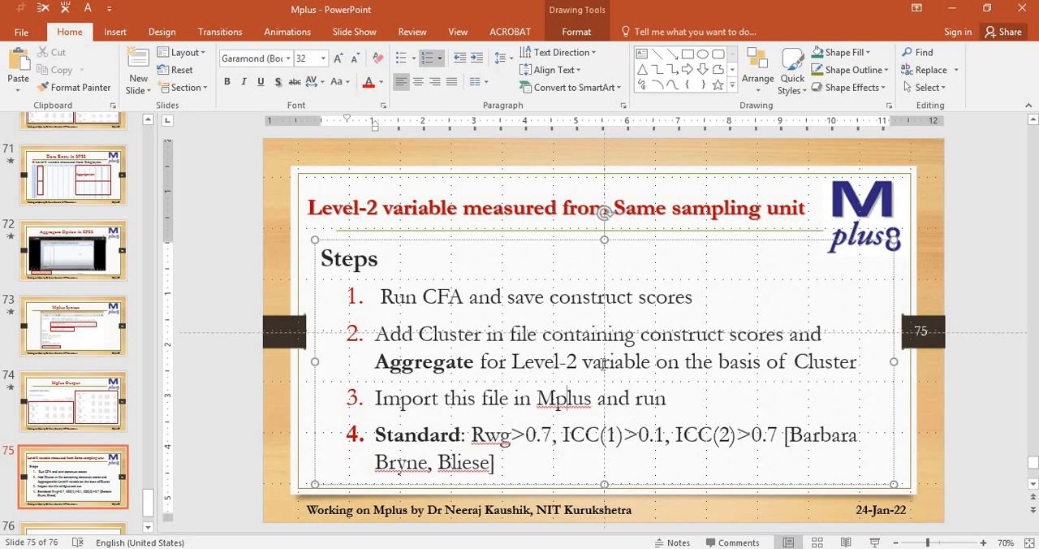
key("alt+Tab")
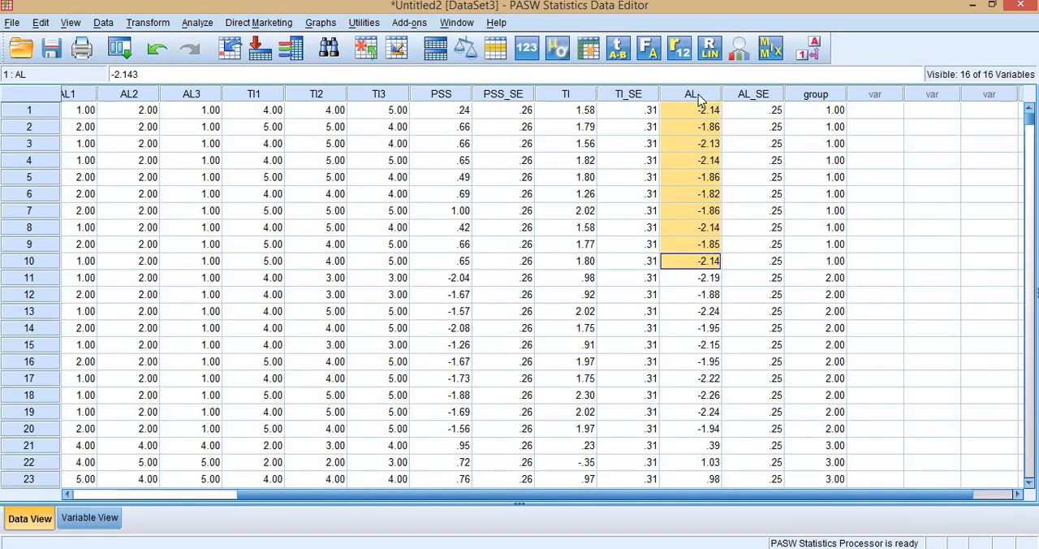
key("alt+Tab")
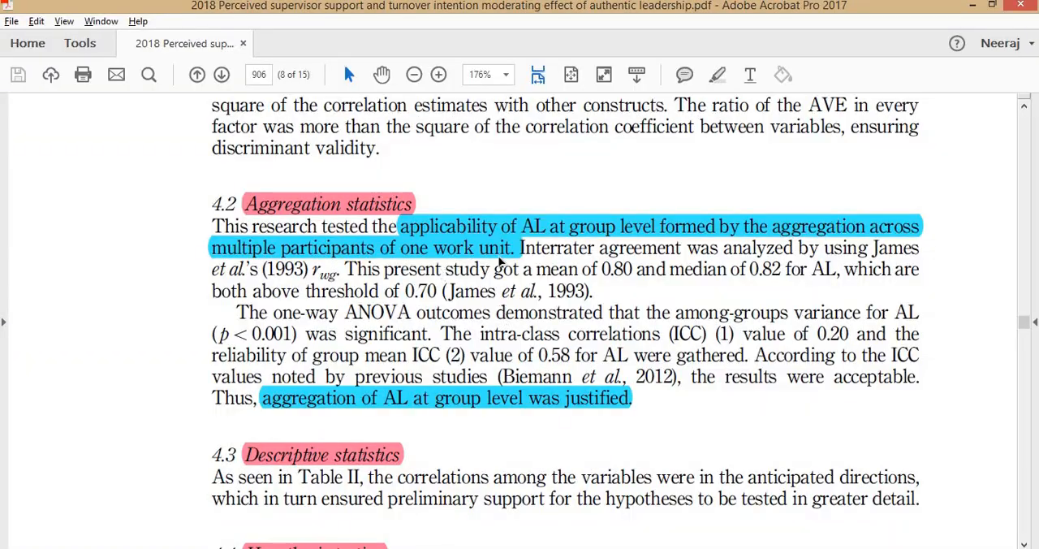
scroll(501, 258, "up", 20)
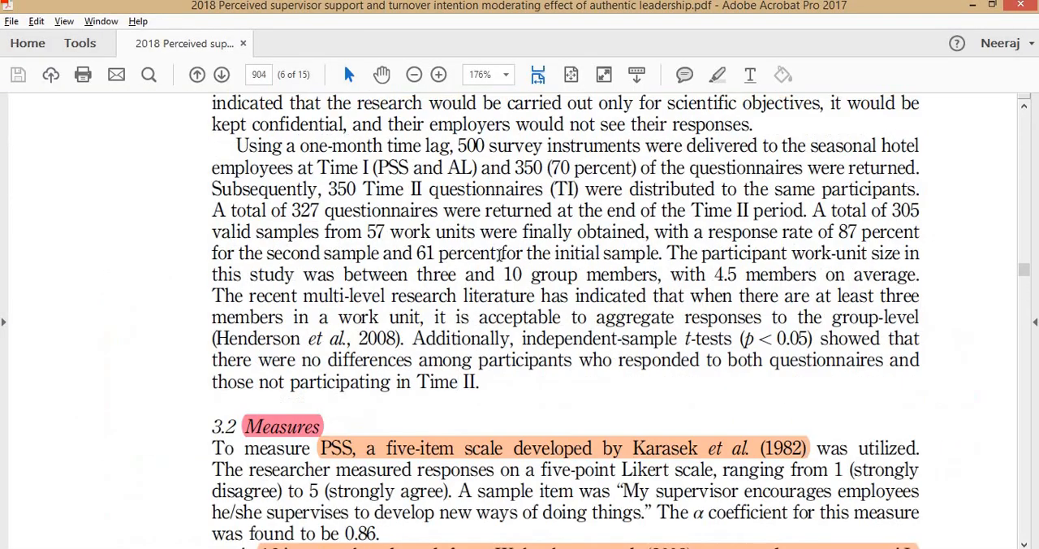
scroll(499, 255, "up", 5)
scroll(478, 245, "down", 2)
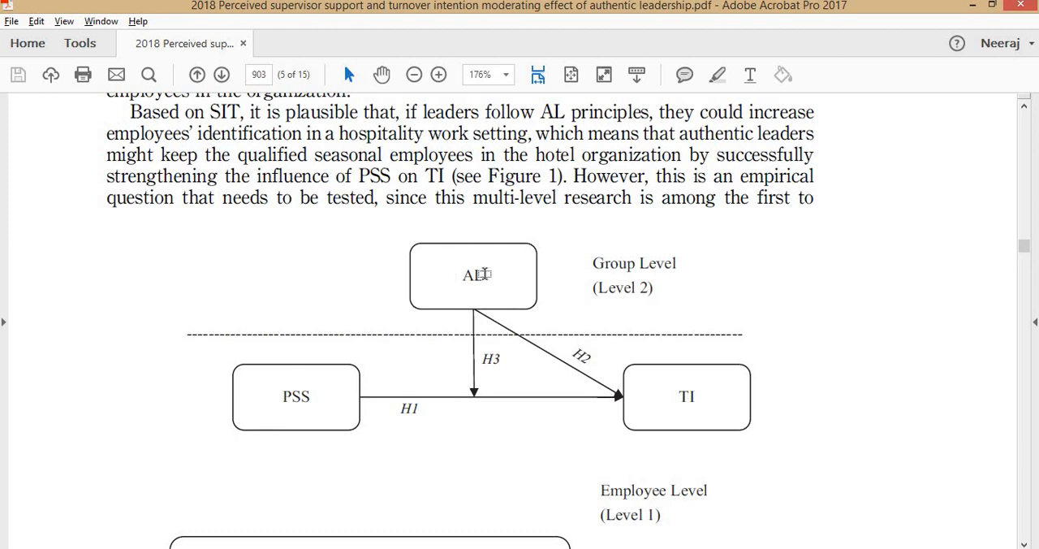
key("alt+Tab")
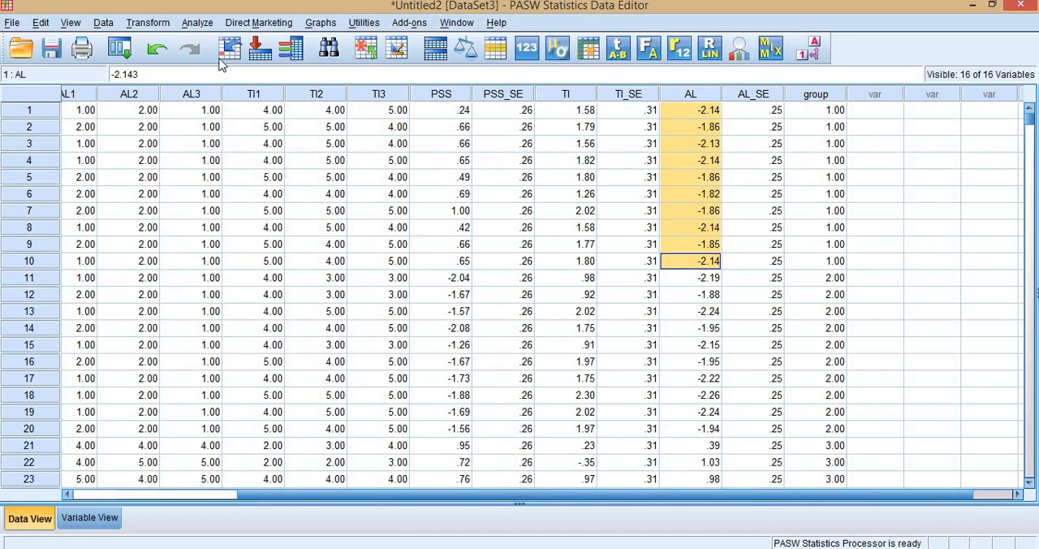
- Aggregate AL as a mean with group as the break variable, adding AL_mean to the active dataset, and highlight its group 1 values
left_click(103, 22)
left_click(150, 289)
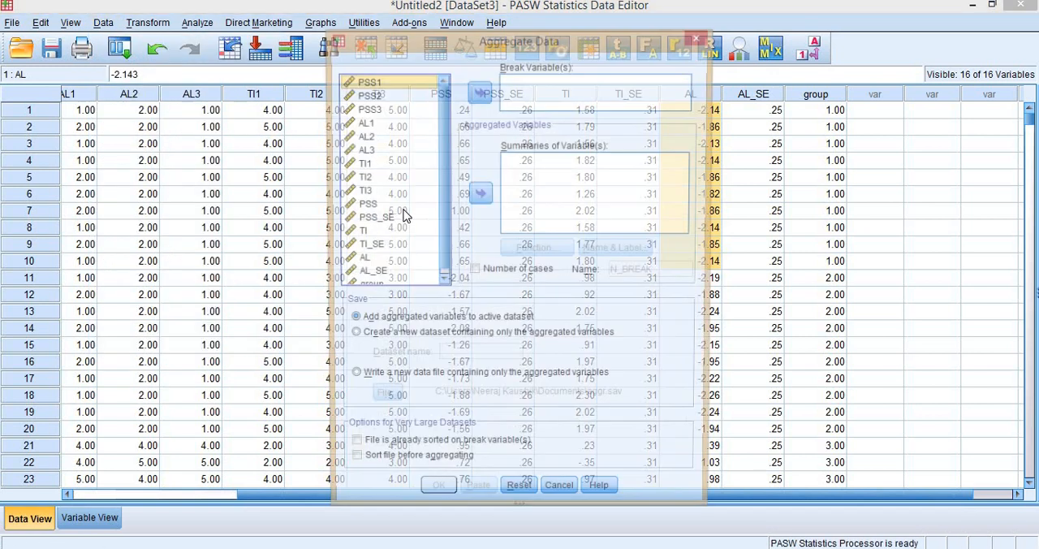
scroll(369, 235, "down", 1)
left_click(361, 254)
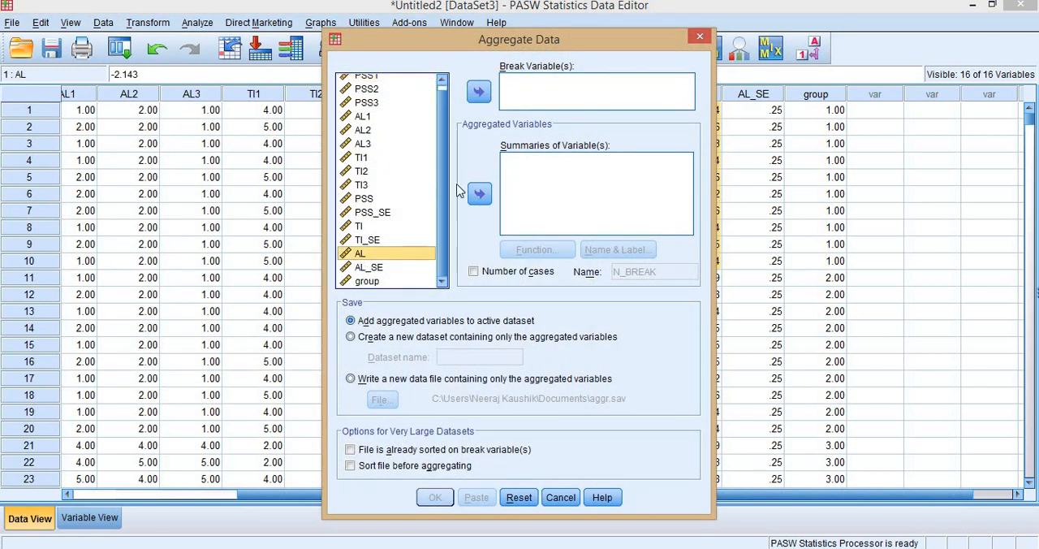
left_click(478, 197)
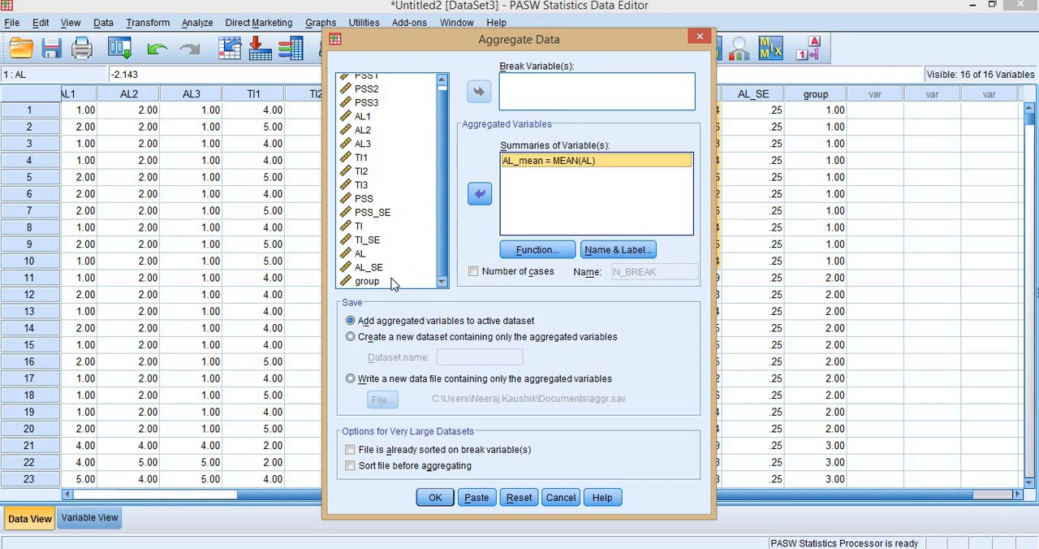
left_click(367, 281)
left_click(478, 92)
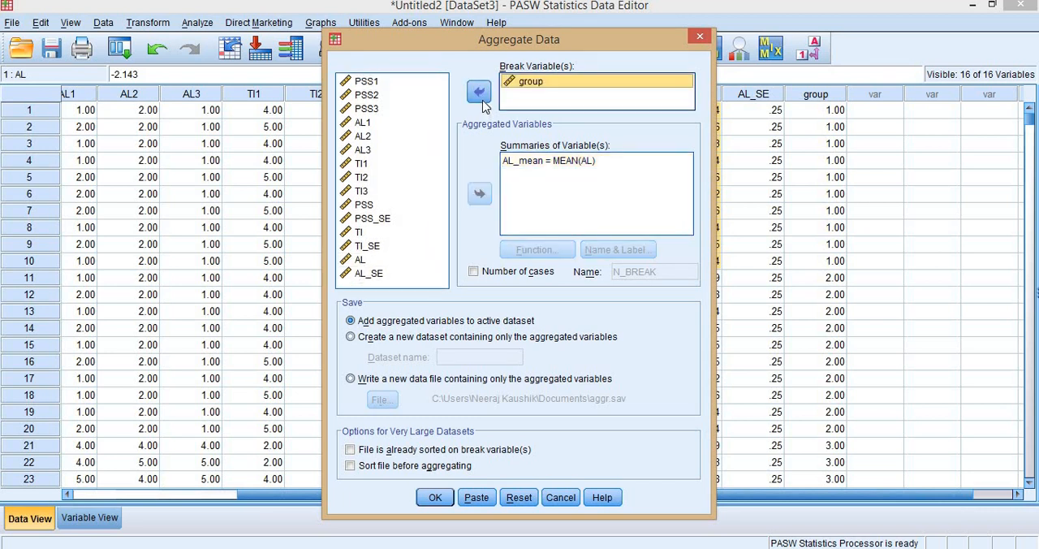
left_click(435, 498)
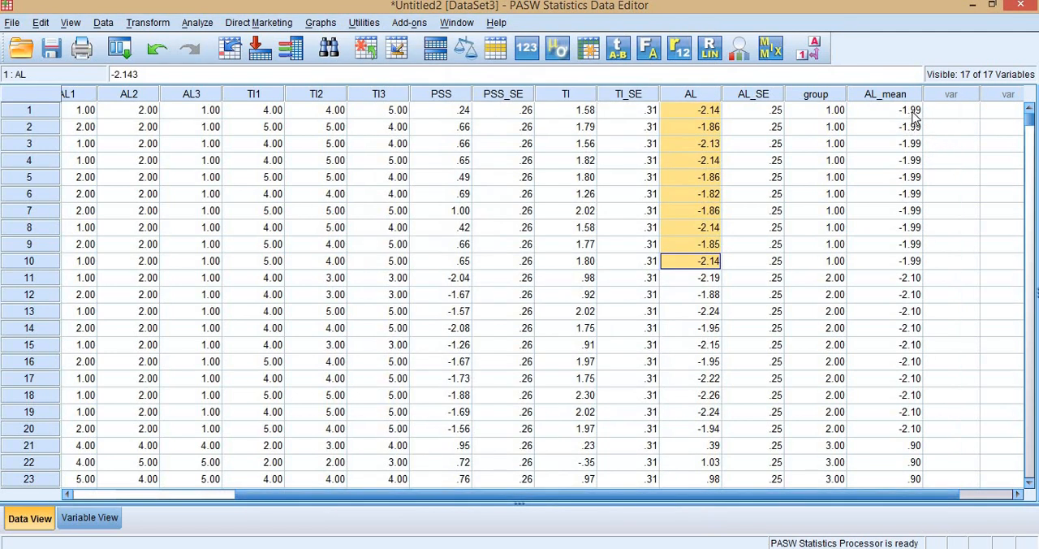
left_click_drag(913, 118, 910, 267)
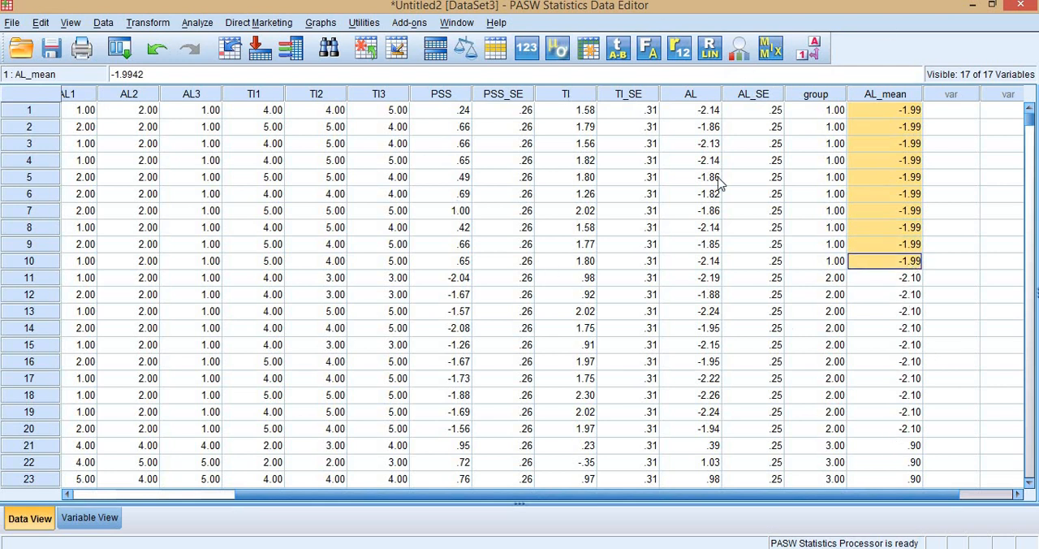
- Start saving the dataset under a new name and browse from the Desktop through MPlus Files to the Datafiles folder
left_click(13, 23)
left_click(87, 154)
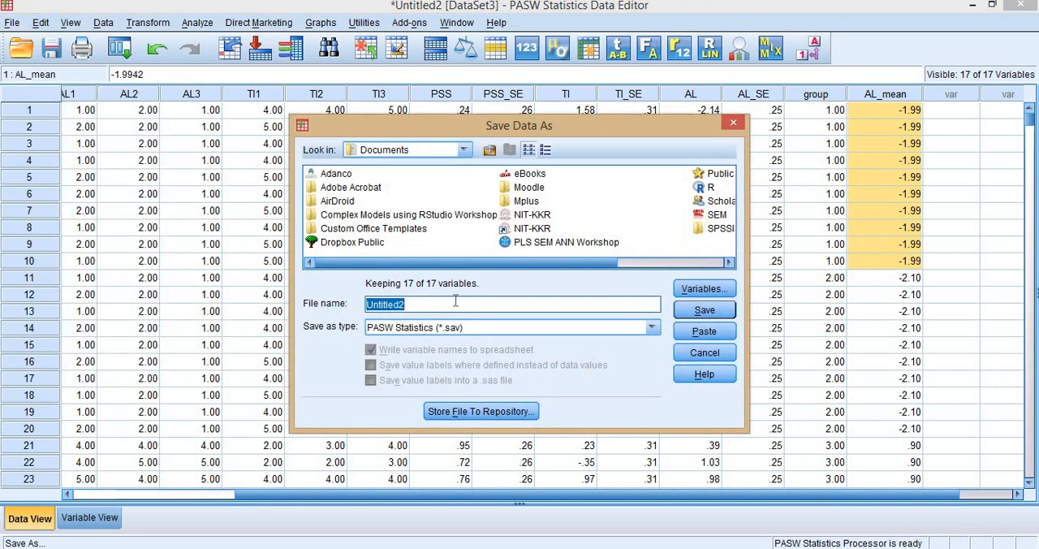
left_click(463, 149)
scroll(415, 168, "up", 1)
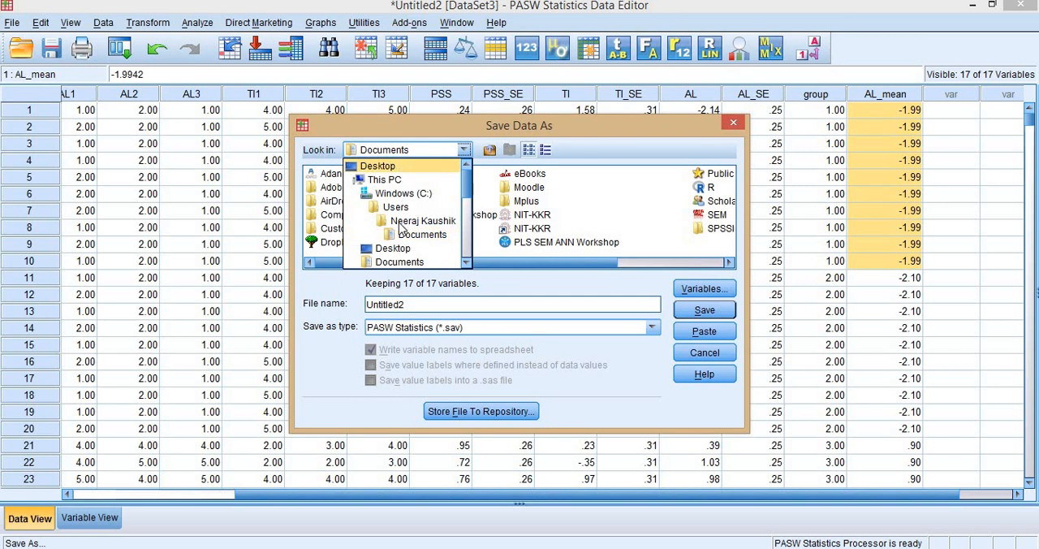
left_click(405, 166)
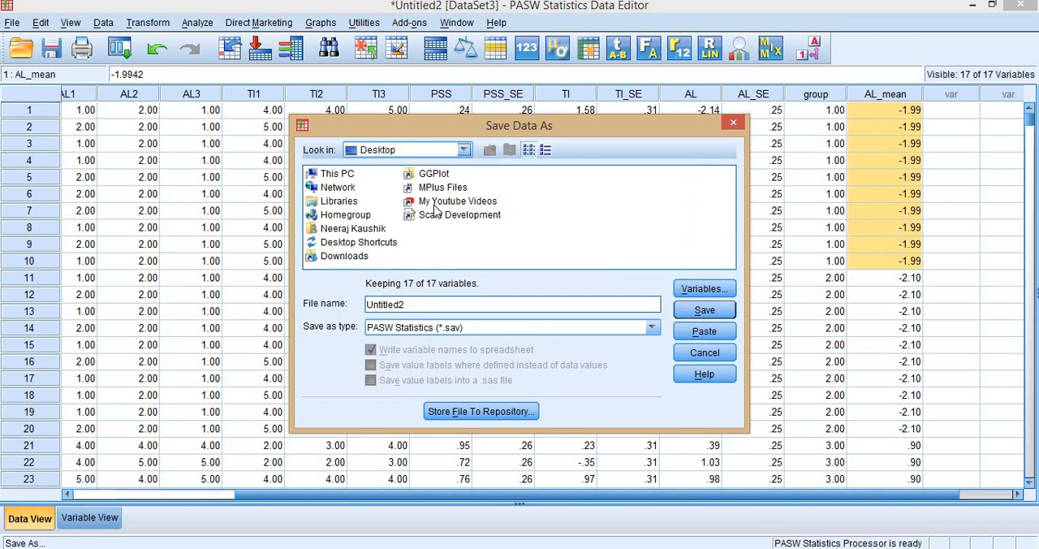
left_click(404, 186)
double_click(405, 187)
double_click(339, 187)
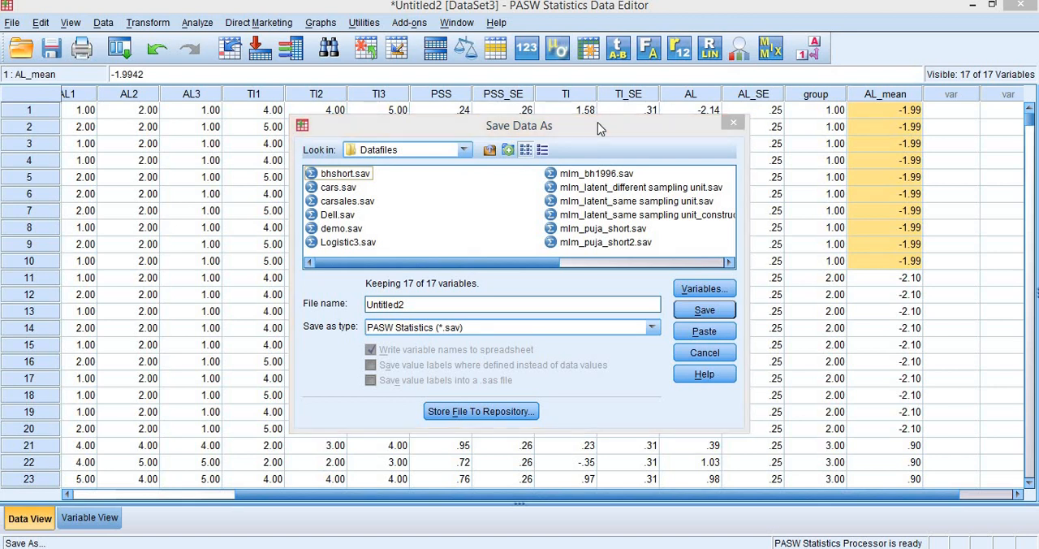
left_click_drag(597, 116, 596, 24)
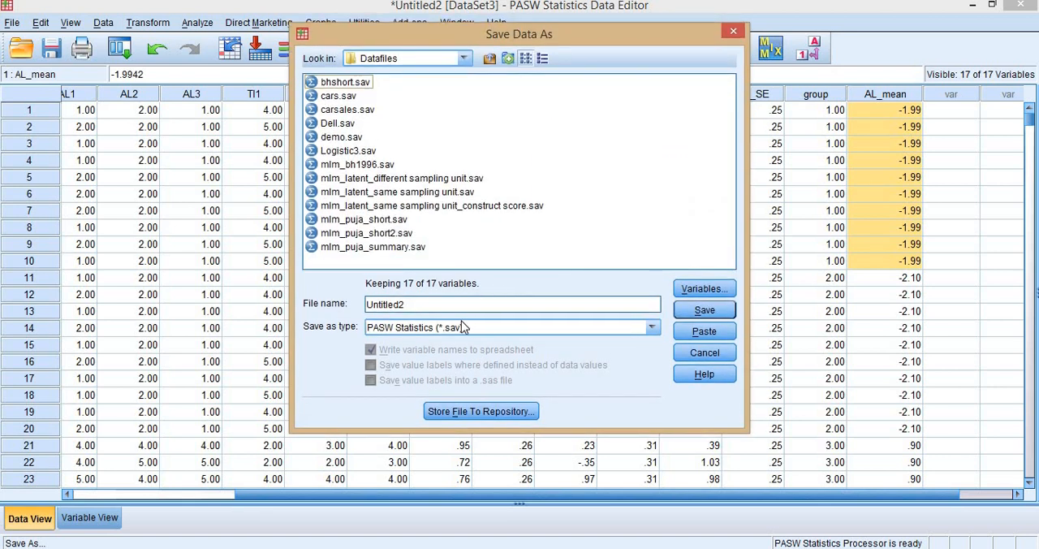
- Save the data as tab-delimited mlm_latent_same sampling unit_construct score.dat with variable names, replacing the existing file
left_click(460, 326)
left_click(438, 383)
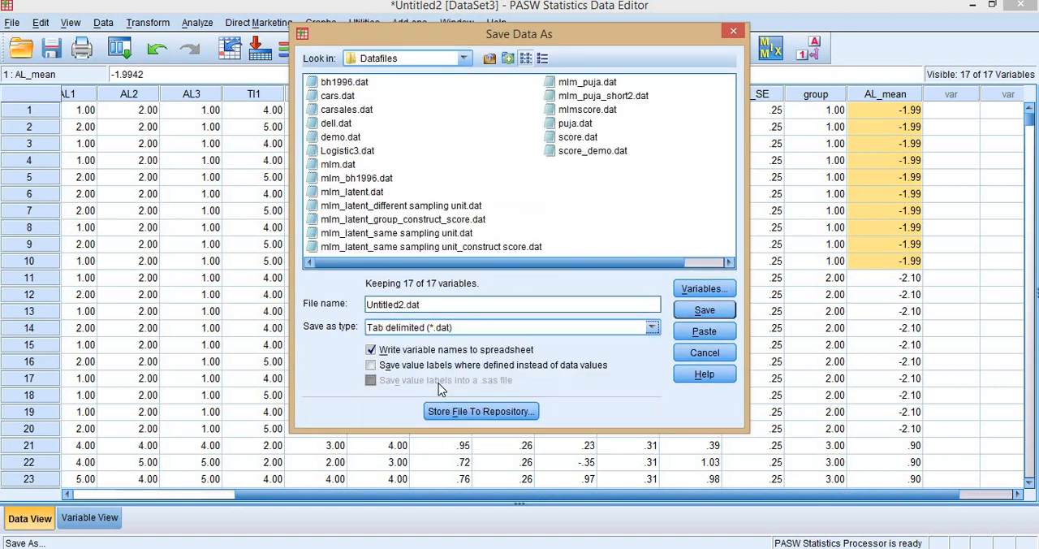
left_click(412, 247)
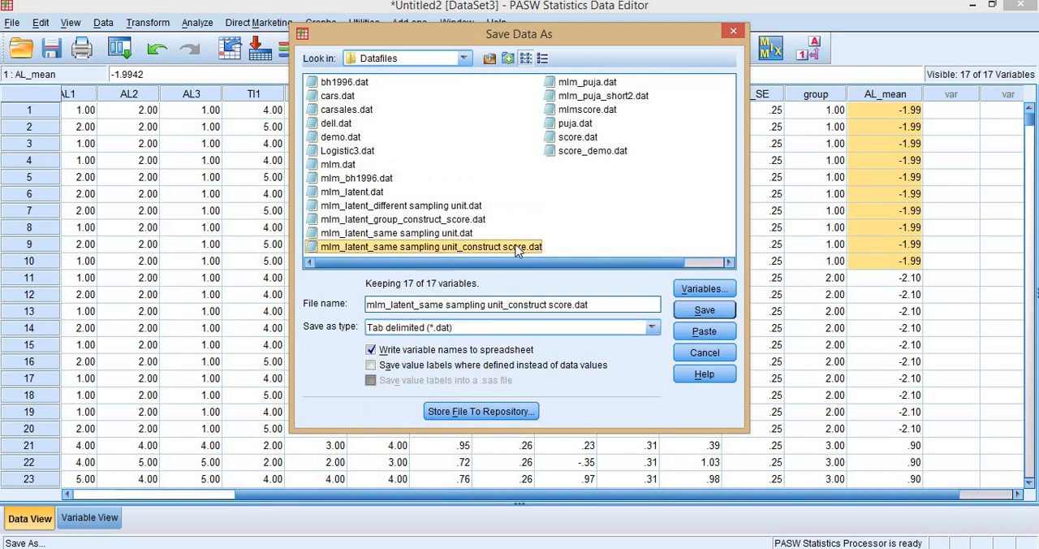
left_click(704, 310)
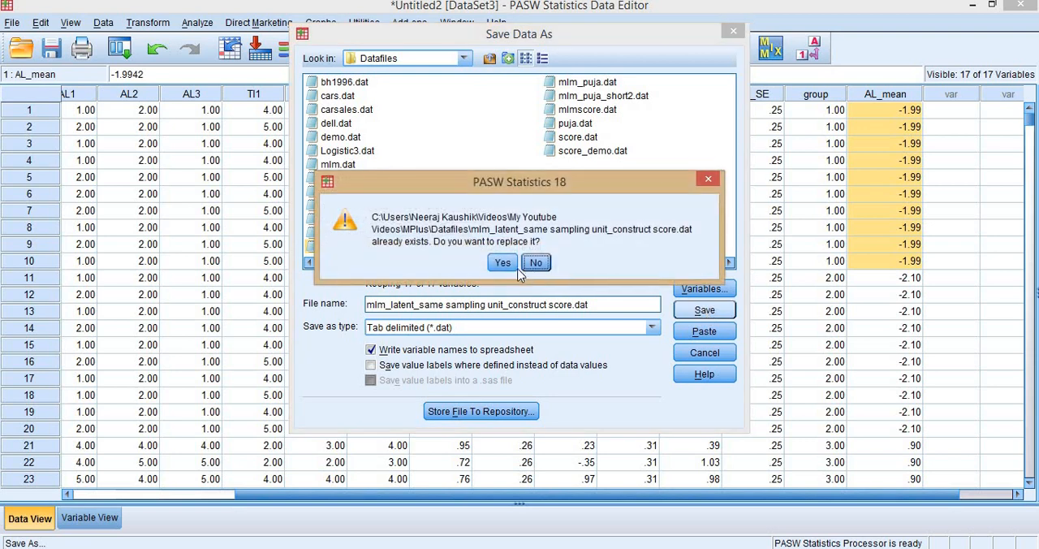
left_click(503, 263)
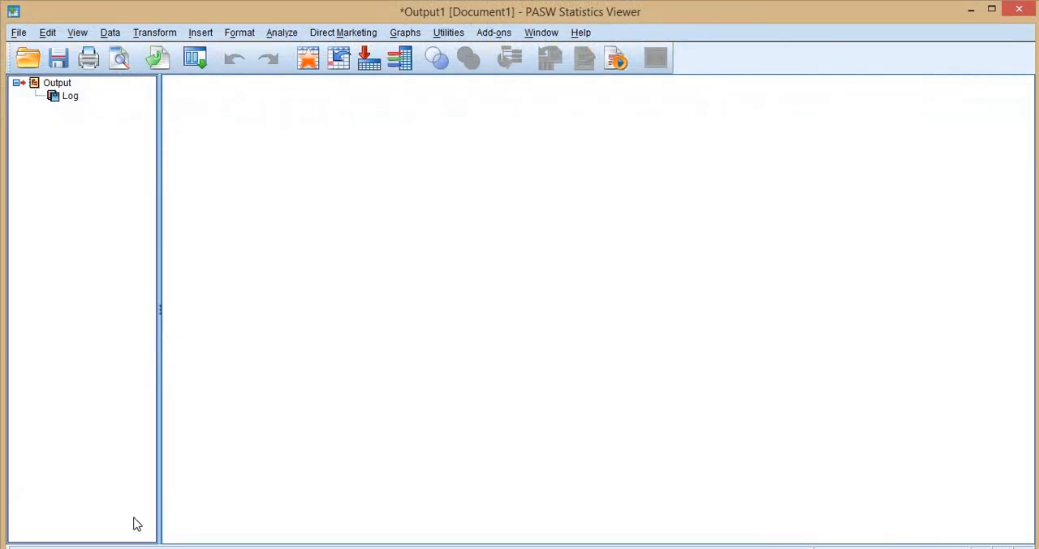
- Switch to File Explorer, open mlm_latent_same sampling unit_construct score.dat in Notepad, and save it without the variable-name row PSS1 through AL_mean
left_click(438, 547)
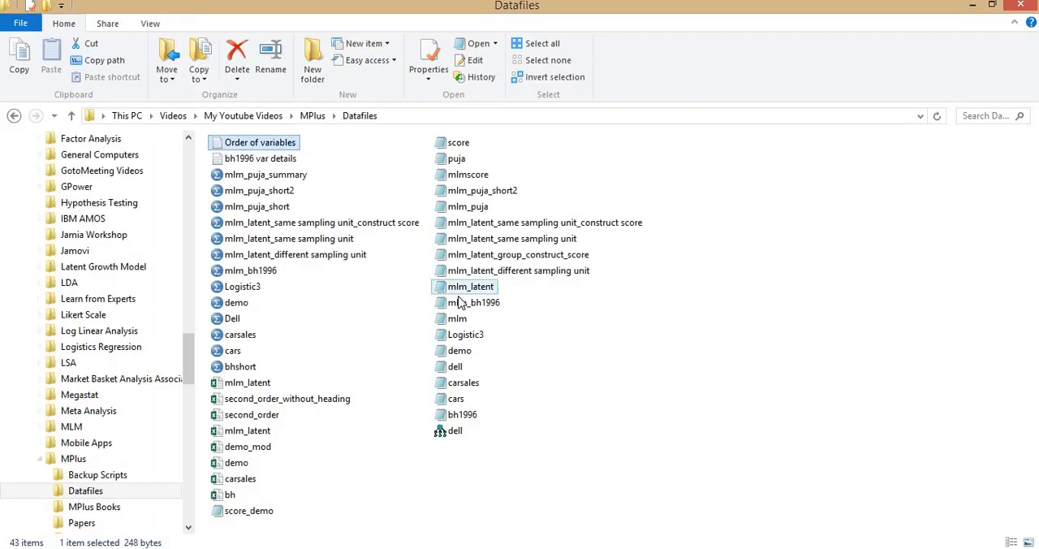
double_click(531, 228)
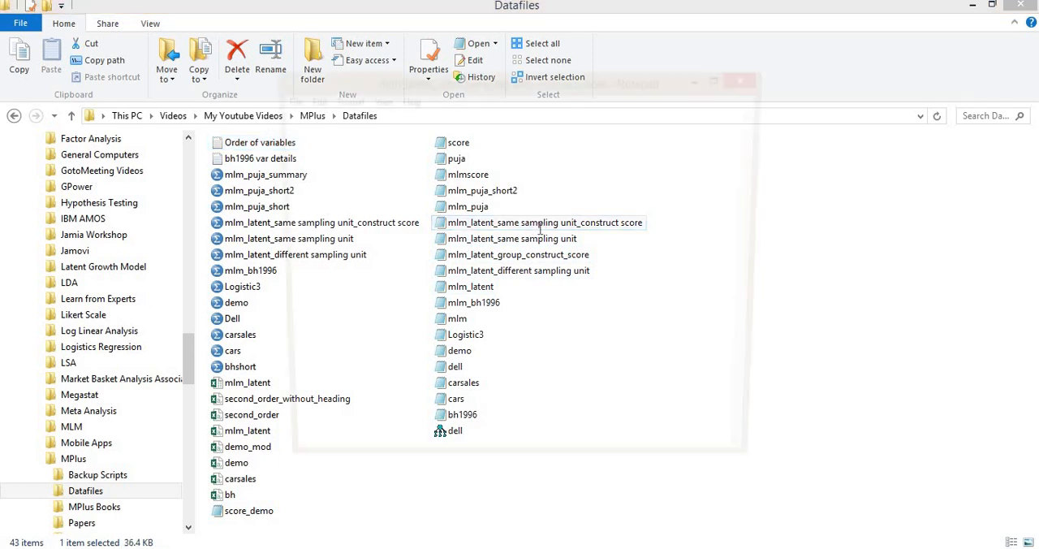
left_click_drag(297, 225, 284, 280)
left_click_drag(275, 88, 282, 121)
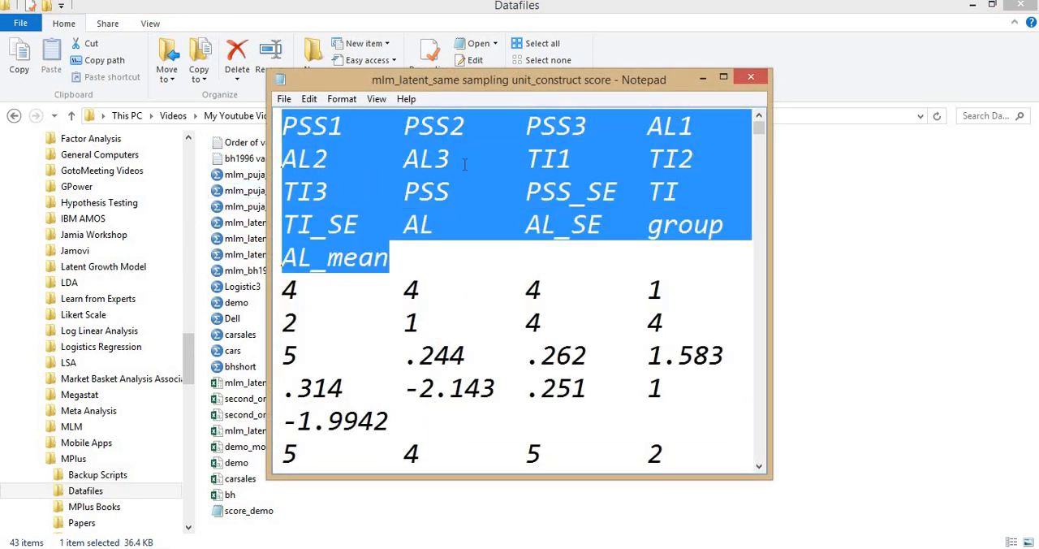
key("Delete")
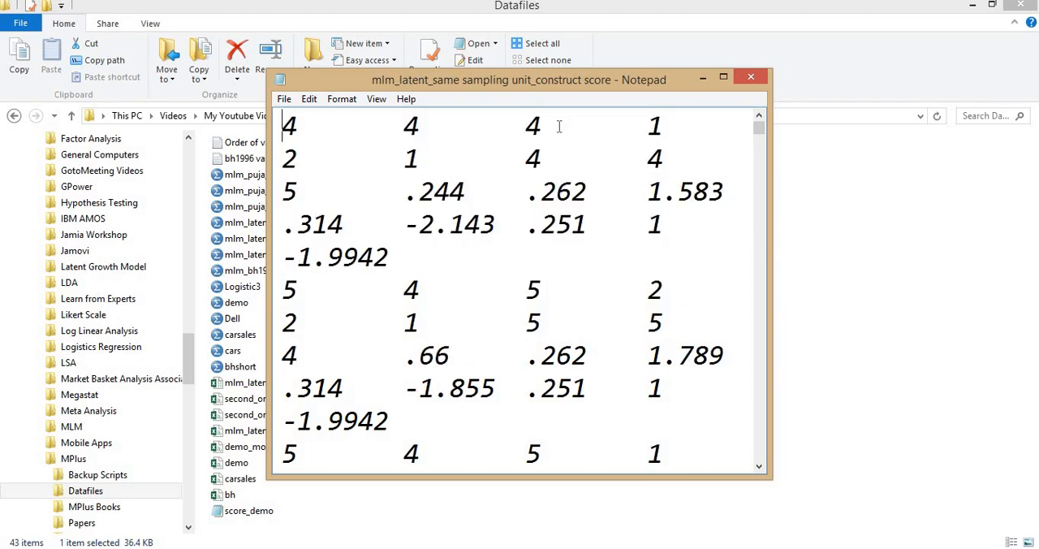
key("alt+F4")
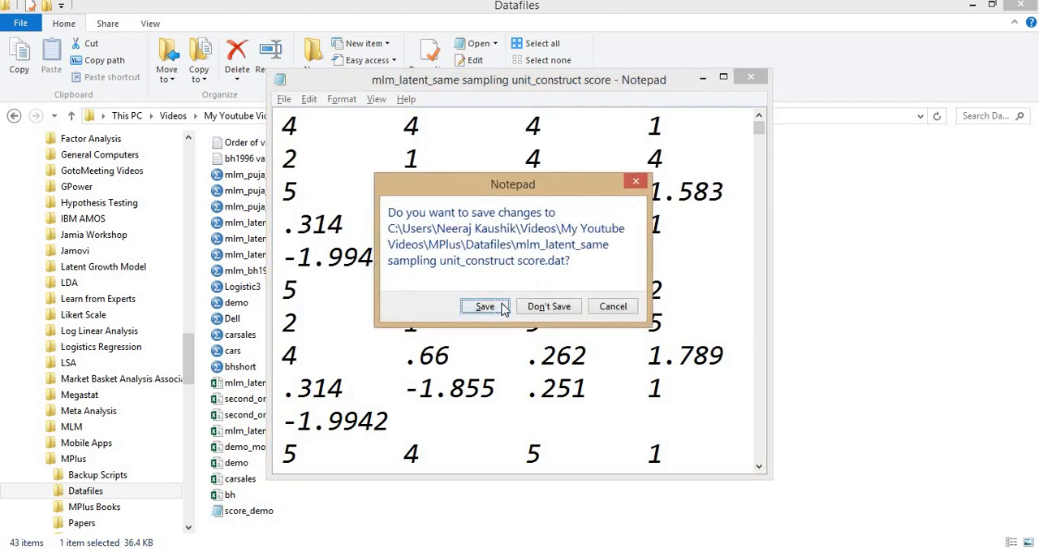
left_click(495, 306)
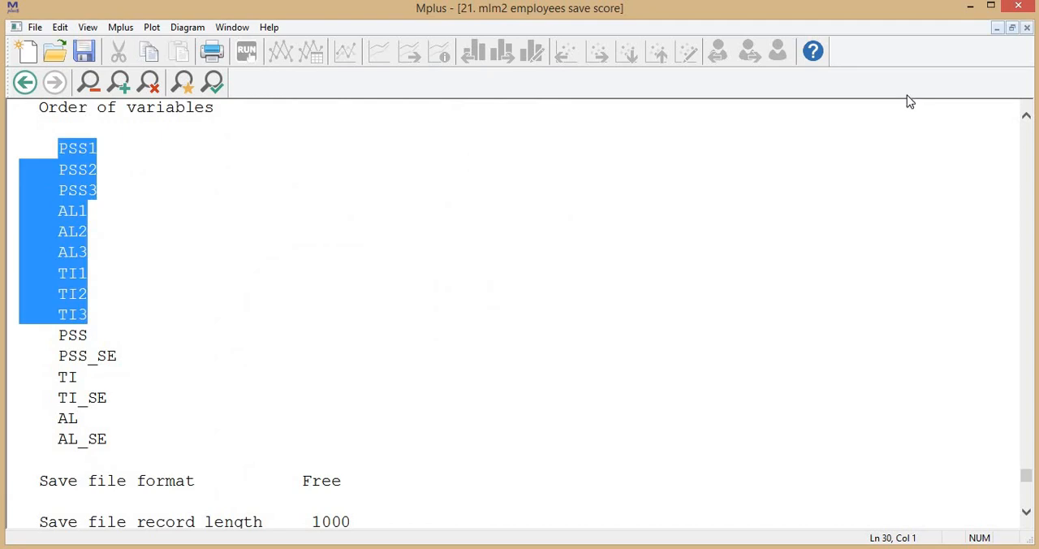
- In Mplus, close the mlm2 employees save score output and input files and open the 21. mlm3 Cluster Employees script
left_click(1026, 28)
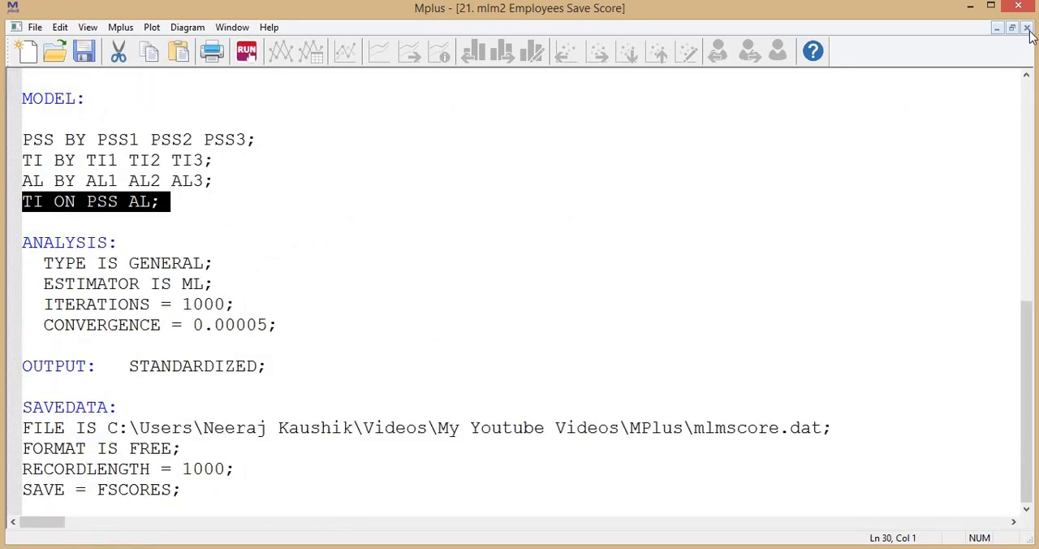
left_click(1026, 27)
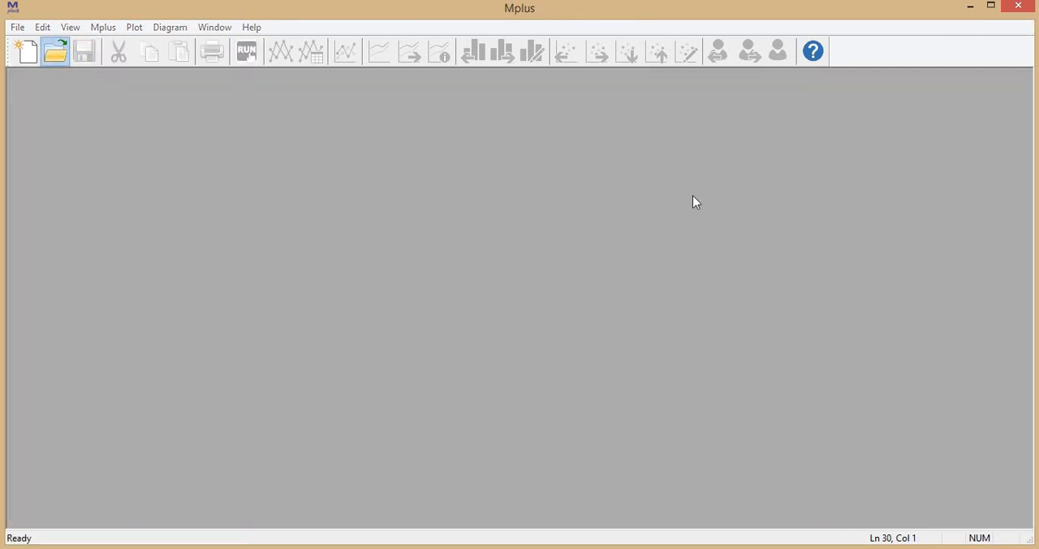
left_click(55, 51)
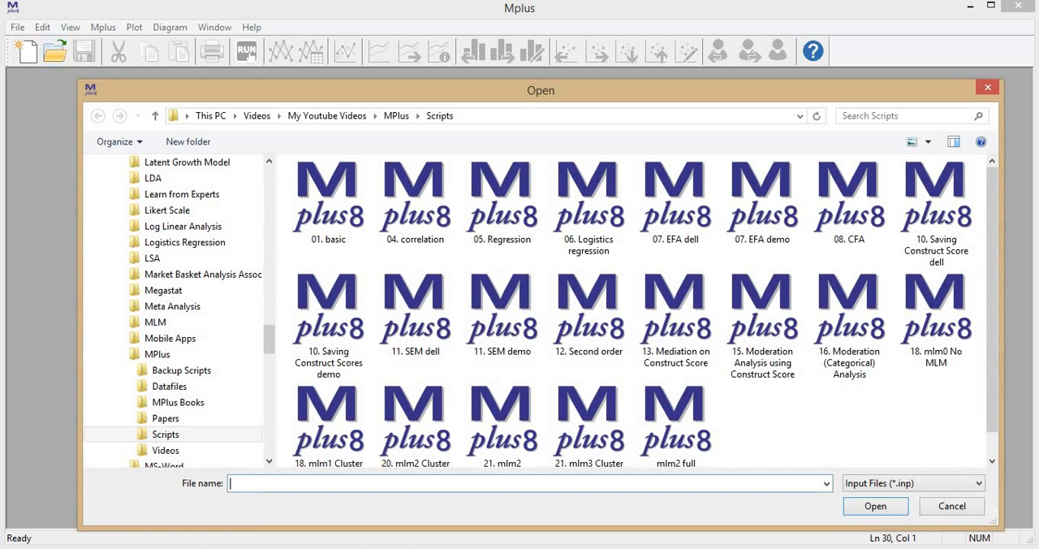
double_click(596, 417)
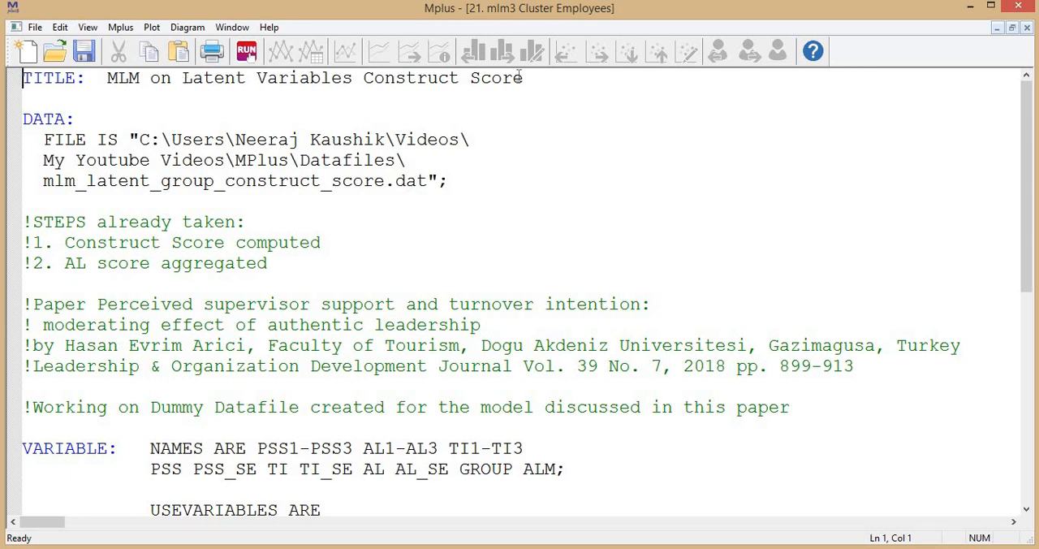
- Examine the script's NAMES and USEVARIABLES lists, comparing PSS, ALM and TI with the research model figure in the PDF article
scroll(513, 233, "down", 4)
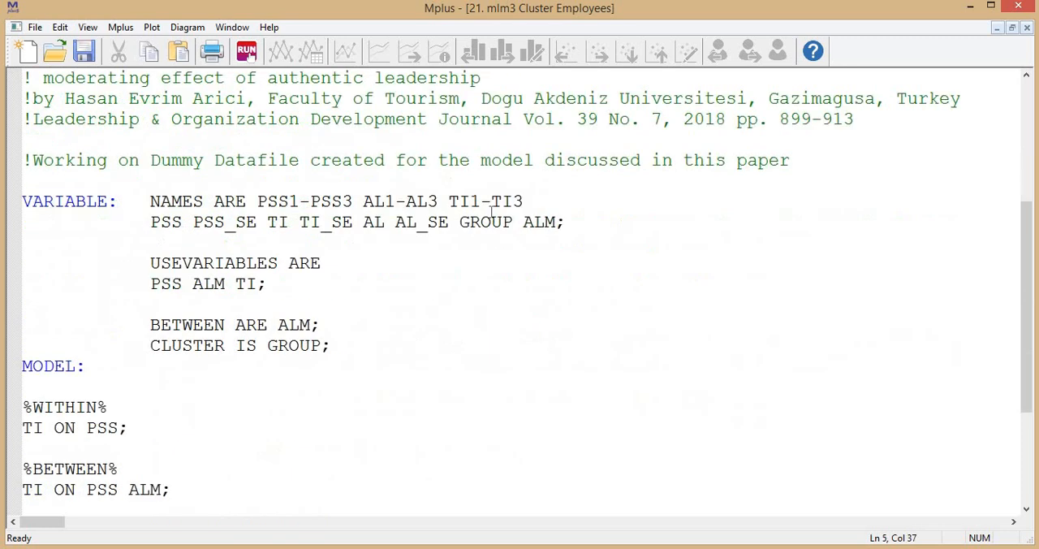
key("alt+Tab")
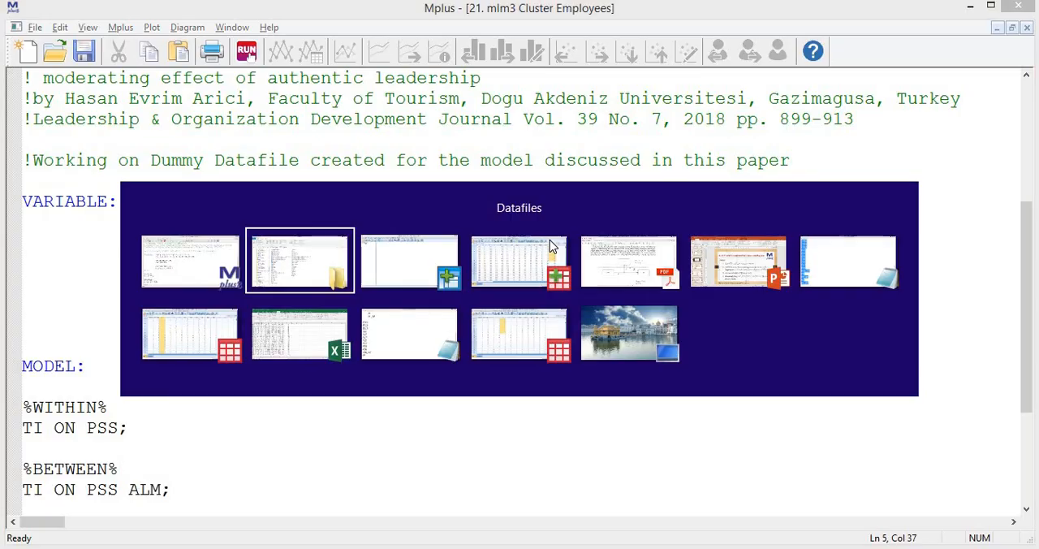
key("alt+Tab")
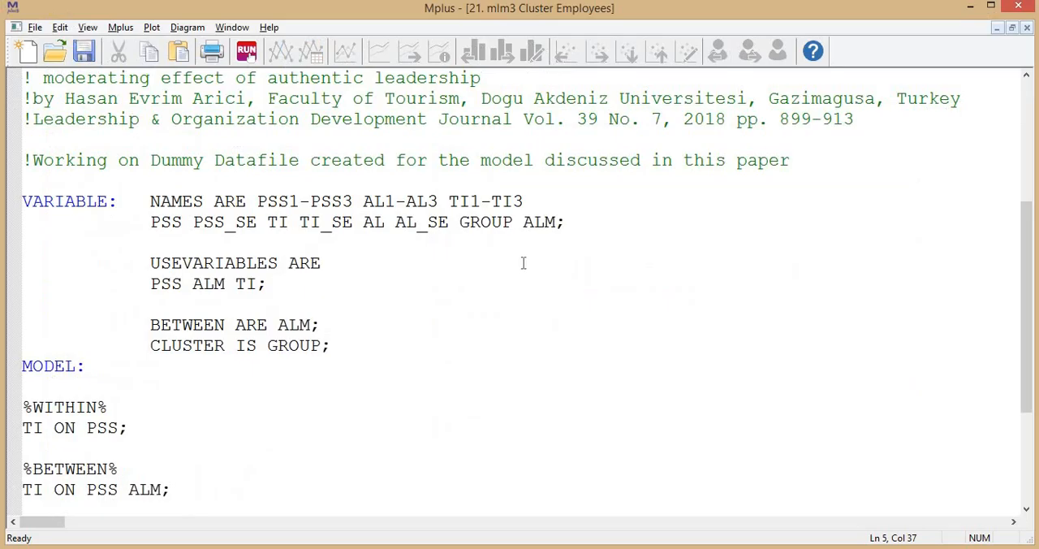
left_click(538, 222)
left_click(544, 223)
left_click_drag(362, 201, 438, 201)
left_click_drag(152, 221, 555, 222)
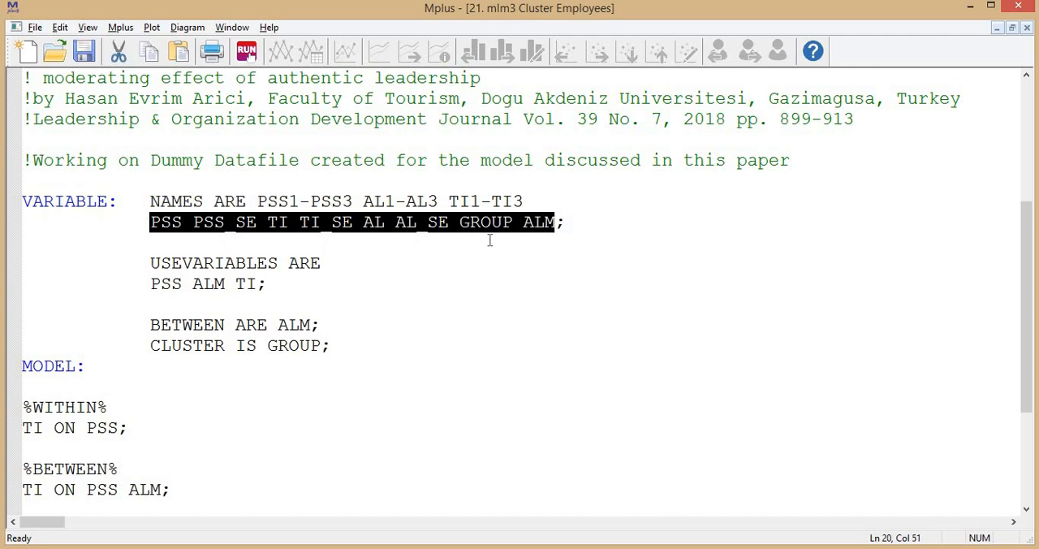
left_click(203, 262)
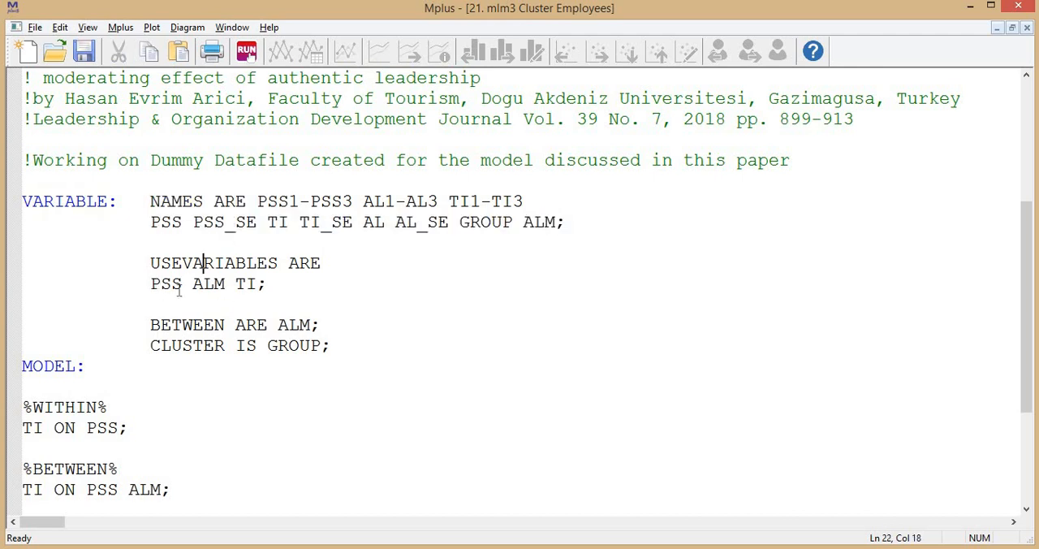
key("alt+Tab")
key("alt+Tab")
key("alt+Tab")
key("alt+Tab")
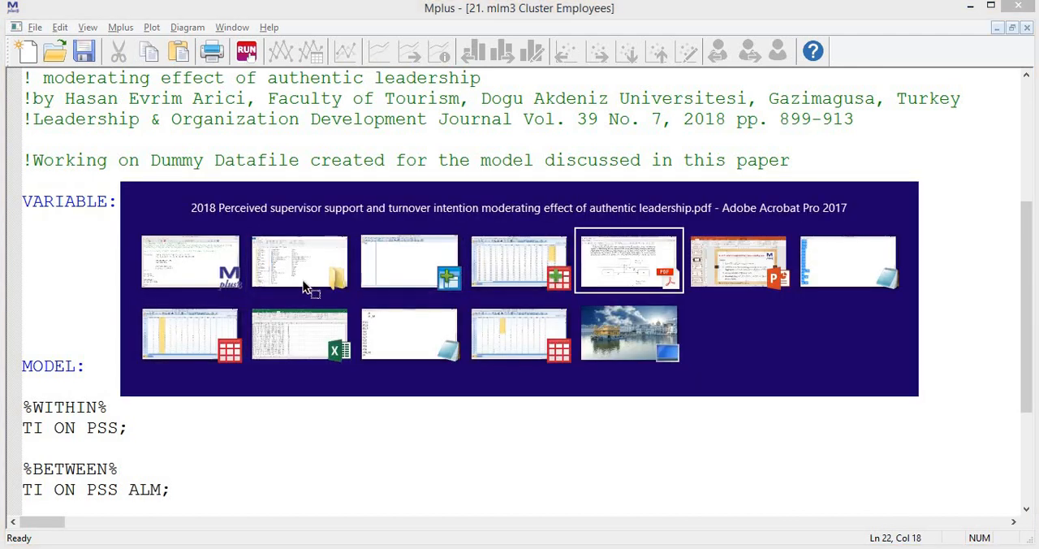
key("alt+Tab")
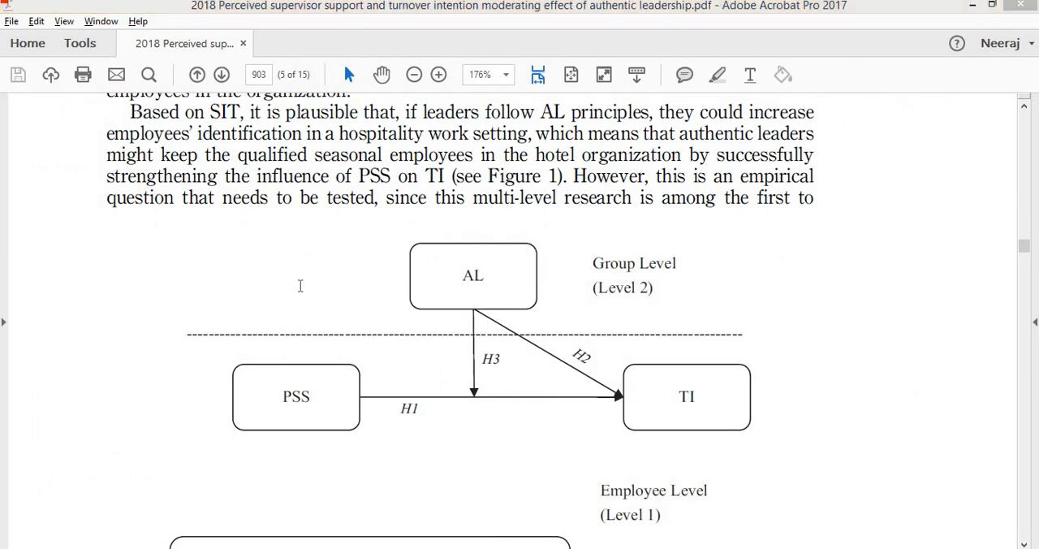
left_click_drag(151, 284, 349, 292)
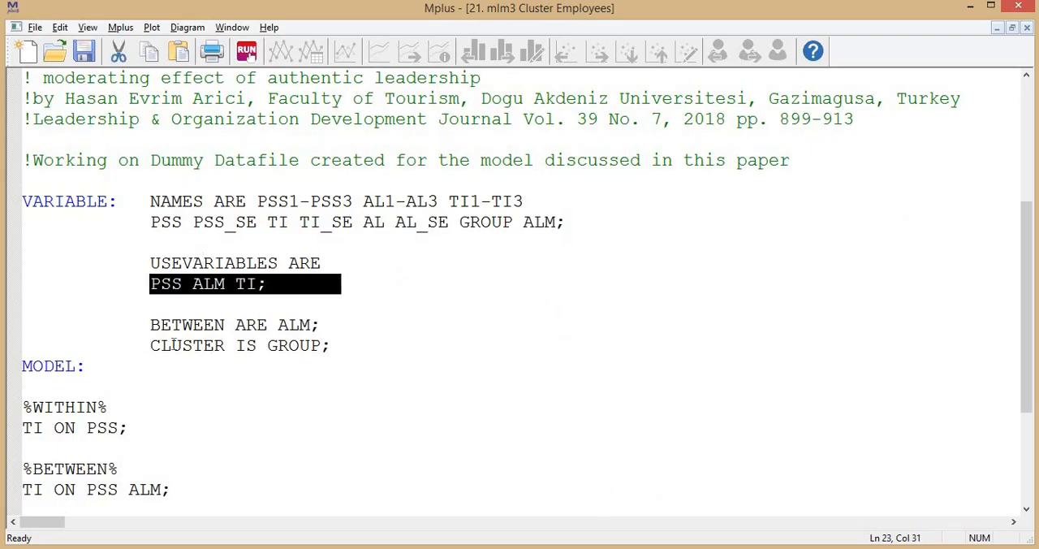
- Insert a blank line between the BETWEEN ARE ALM and CLUSTER IS GROUP statements
double_click(353, 324)
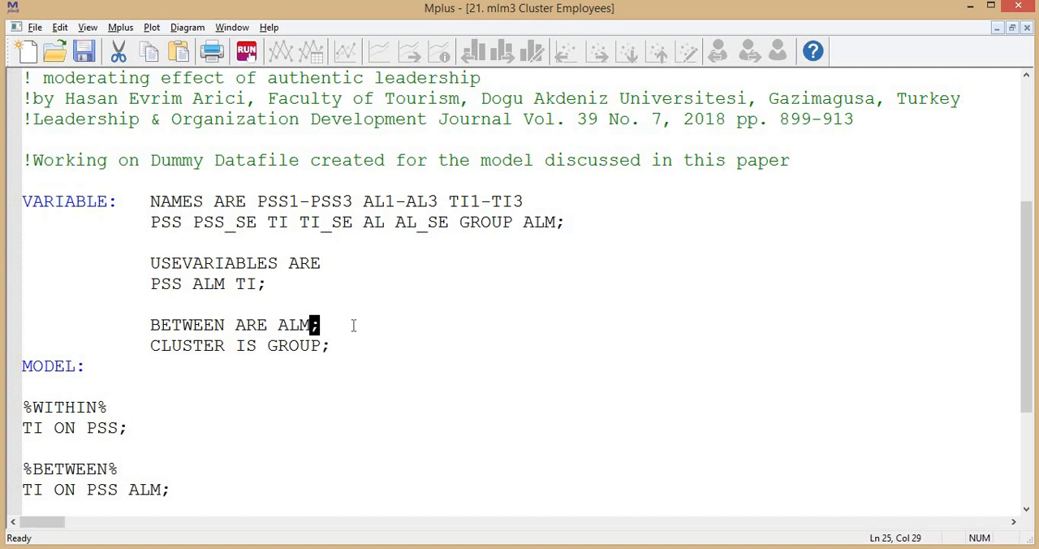
left_click(353, 325)
key("Return")
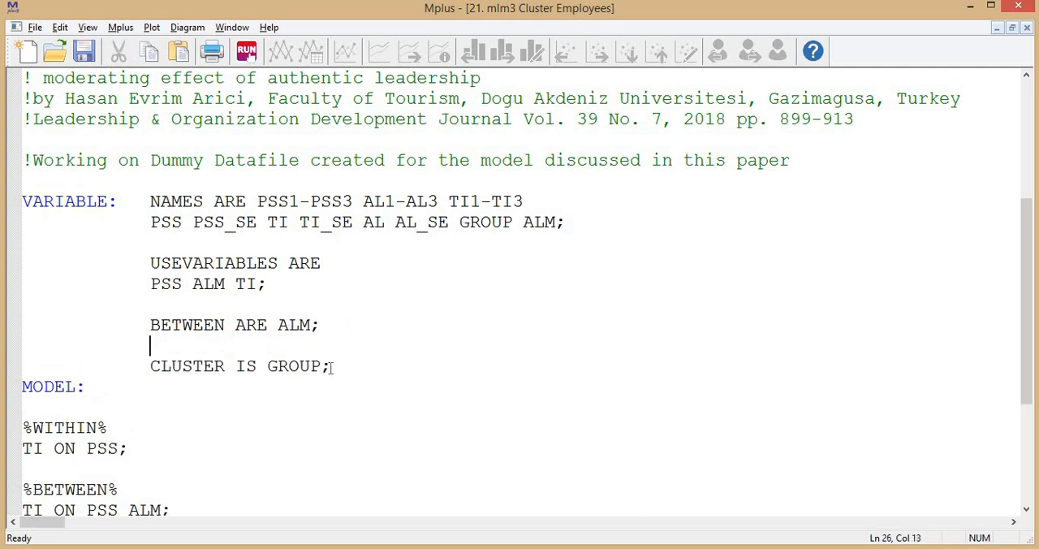
- Run the multilevel analysis script and save the changes to 21. mlm3 Cluster Employees
scroll(135, 327, "down", 3)
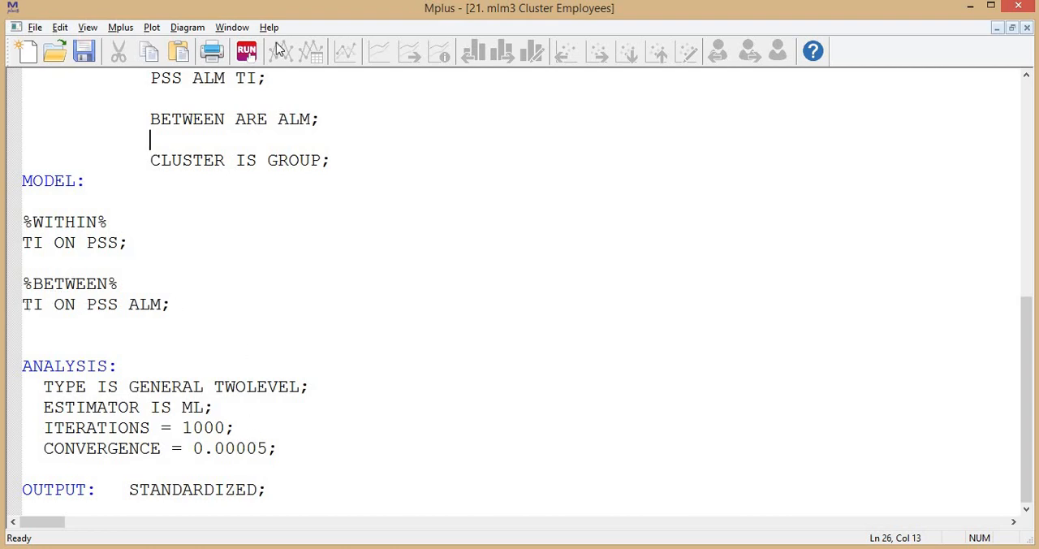
left_click(246, 51)
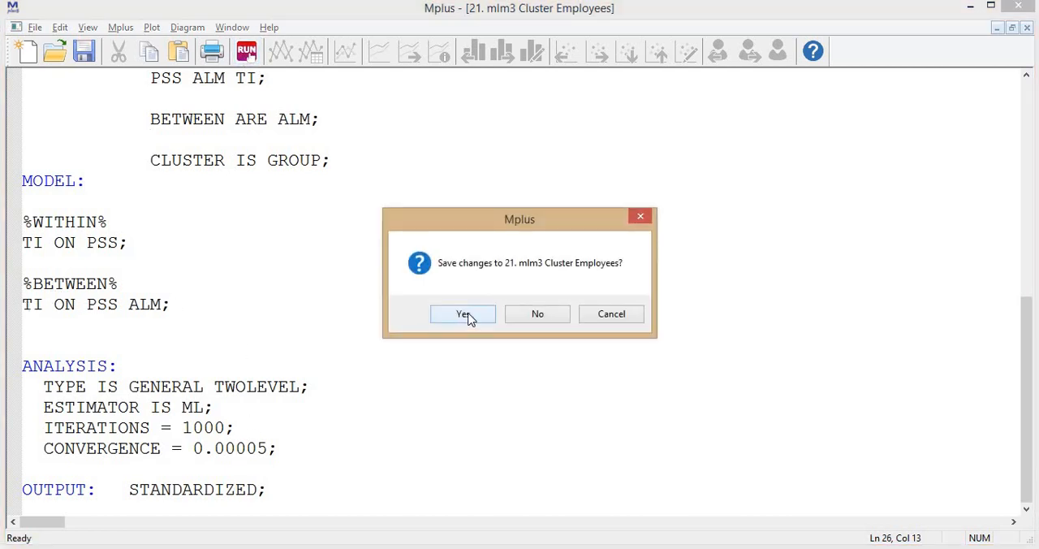
left_click(462, 314)
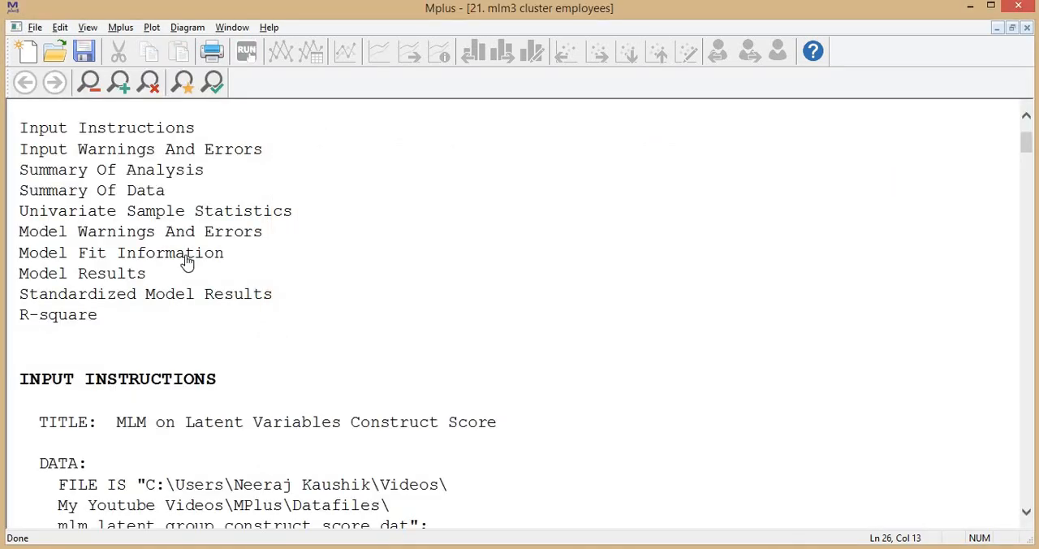
- Review the output's input instructions, input-reading message and Summary of Analysis, including the cluster and between variables
scroll(579, 262, "down", 10)
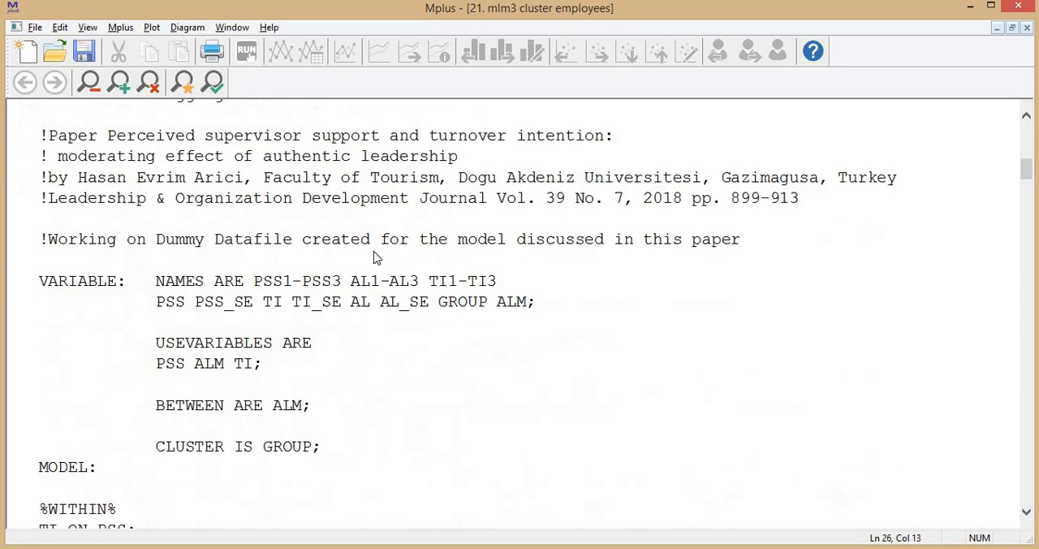
scroll(378, 255, "down", 6)
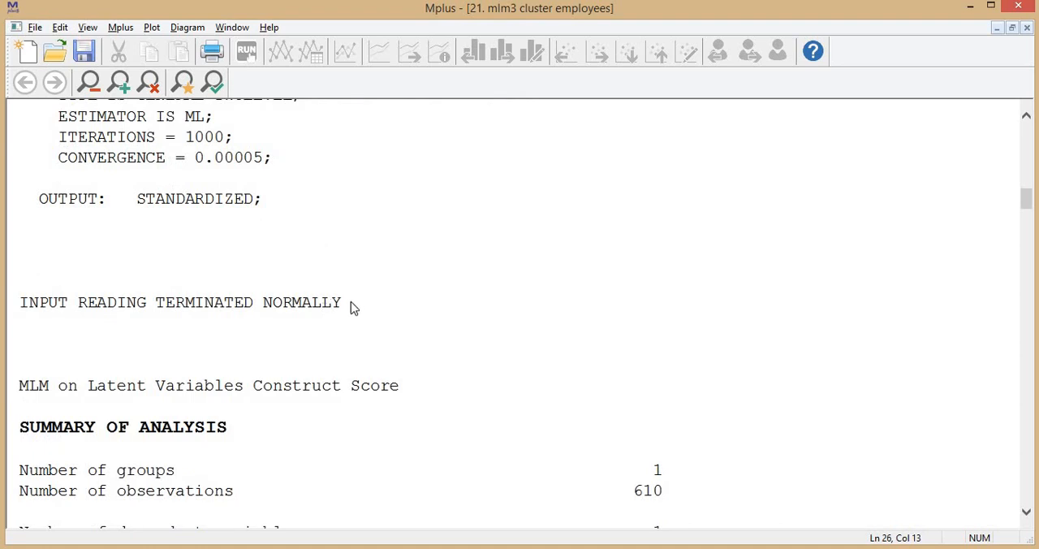
left_click_drag(10, 307, 366, 303)
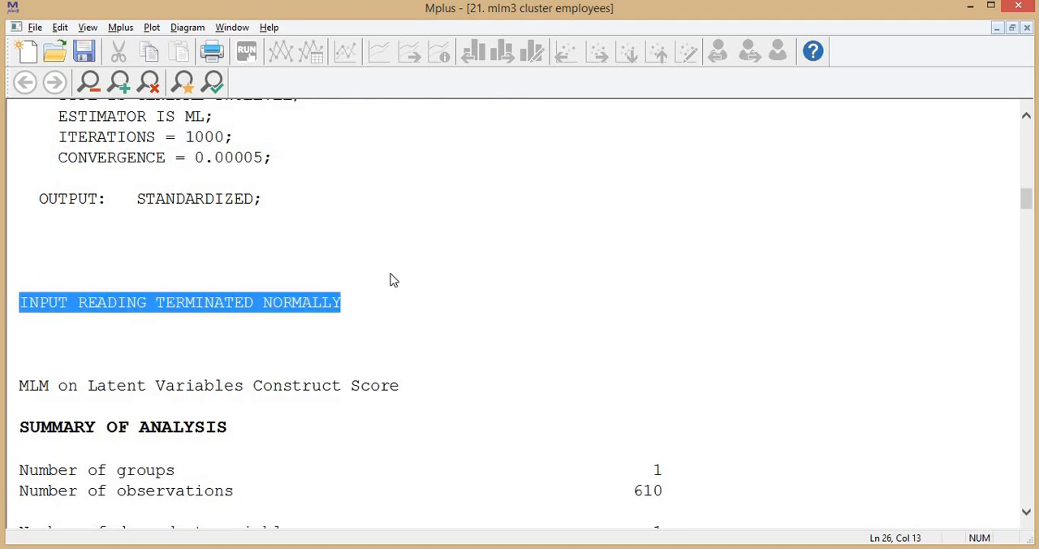
left_click(393, 280)
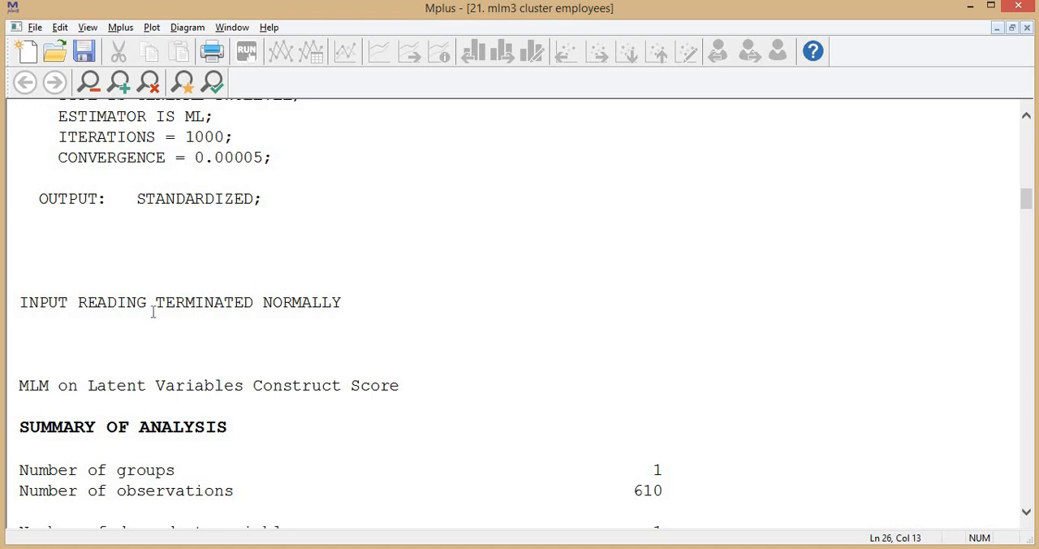
scroll(51, 316, "down", 1)
scroll(304, 237, "down", 5)
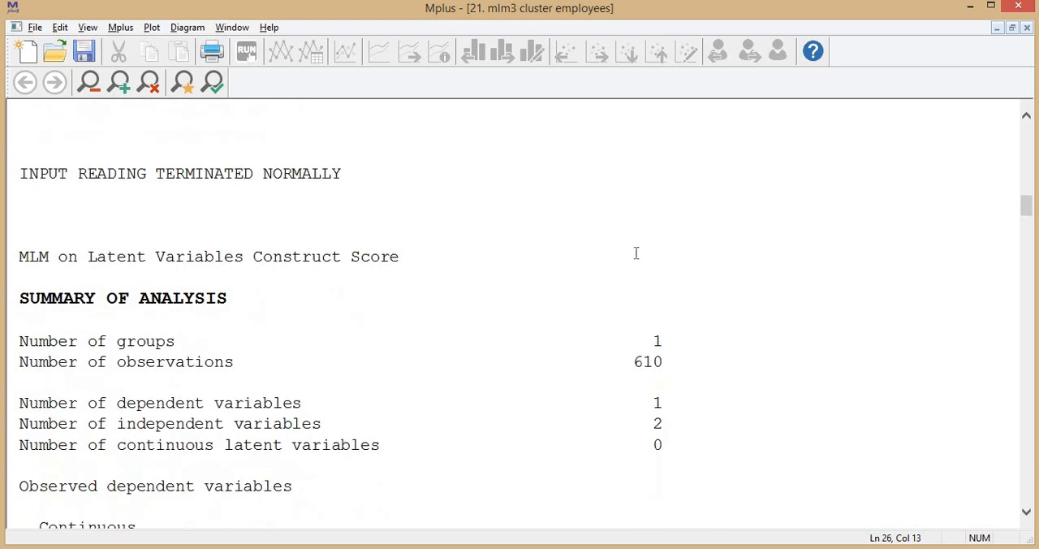
scroll(751, 301, "down", 5)
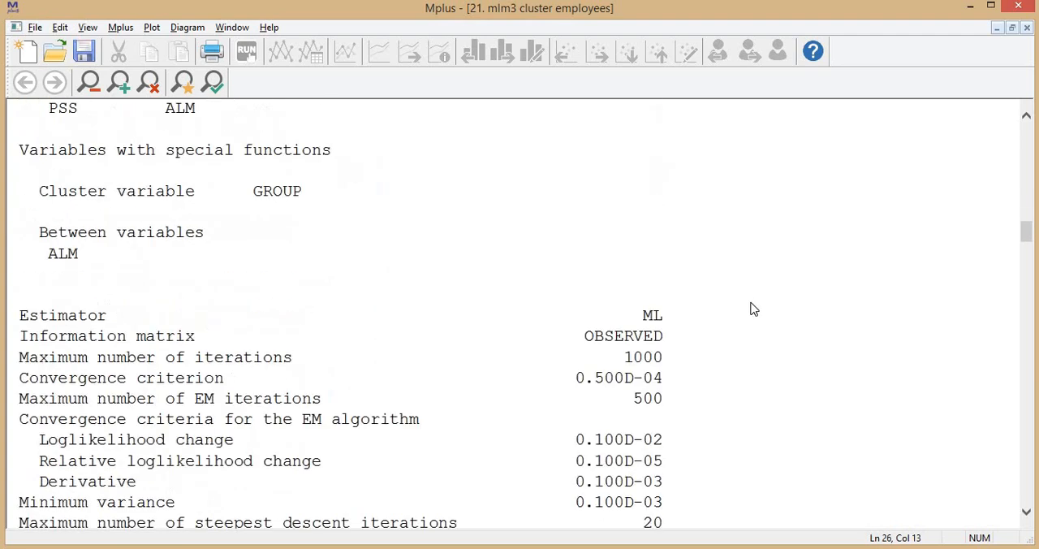
- Go to Standardized Model Results and examine the within-level and between-level effects of PSS and ALM on TI
left_click_drag(1023, 236, 1027, 121)
left_click(87, 432)
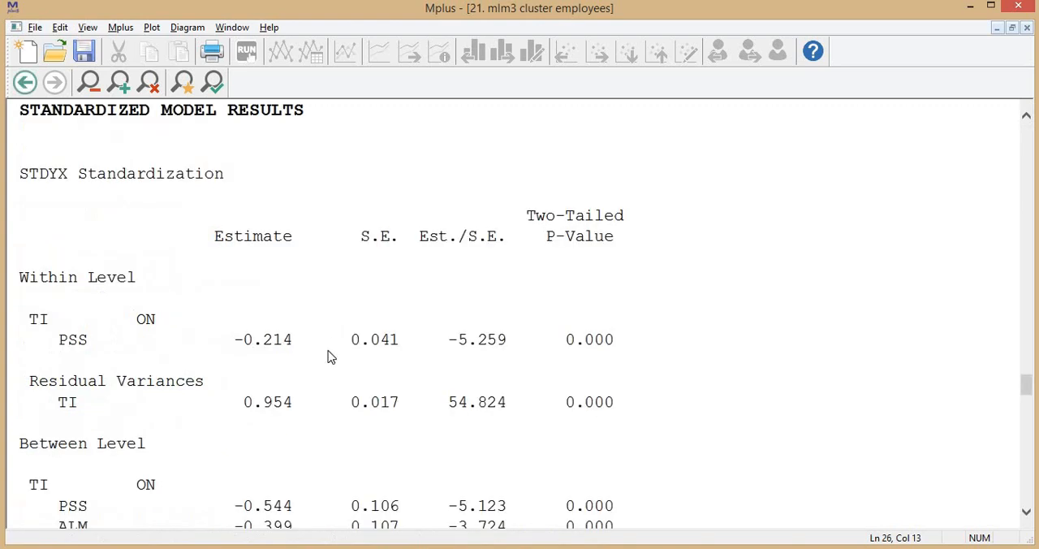
scroll(73, 316, "down", 1)
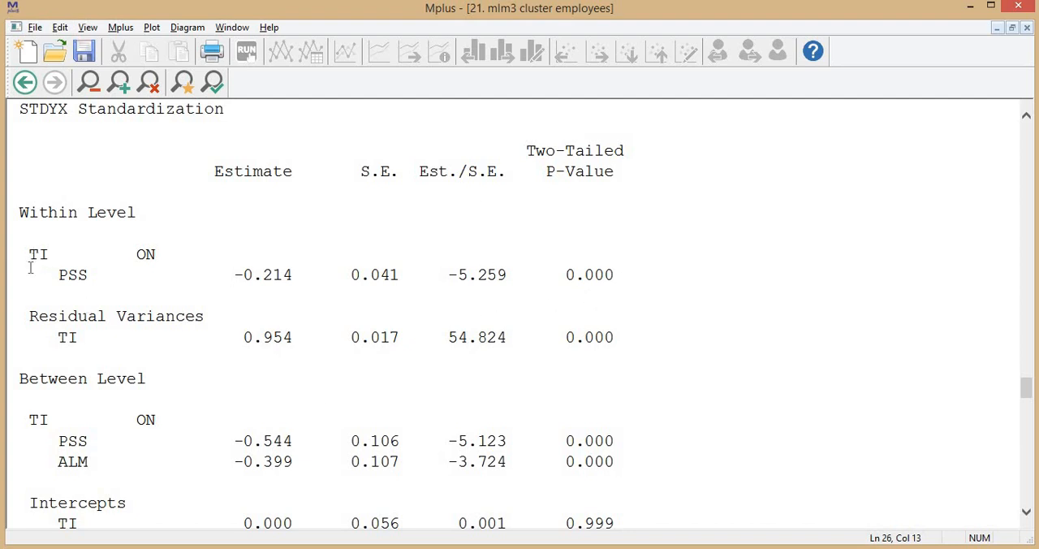
double_click(282, 278)
scroll(142, 318, "down", 3)
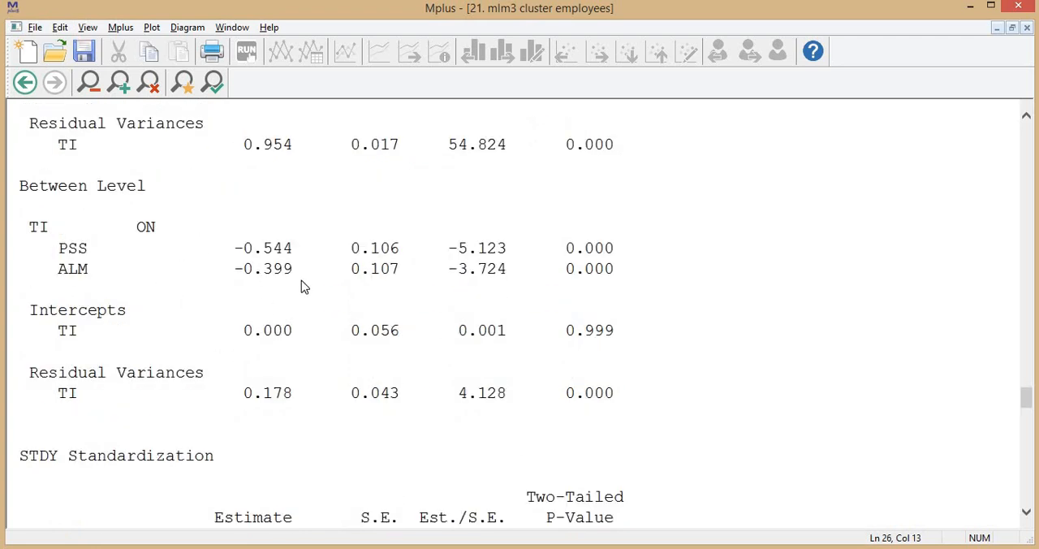
scroll(301, 280, "down", 6)
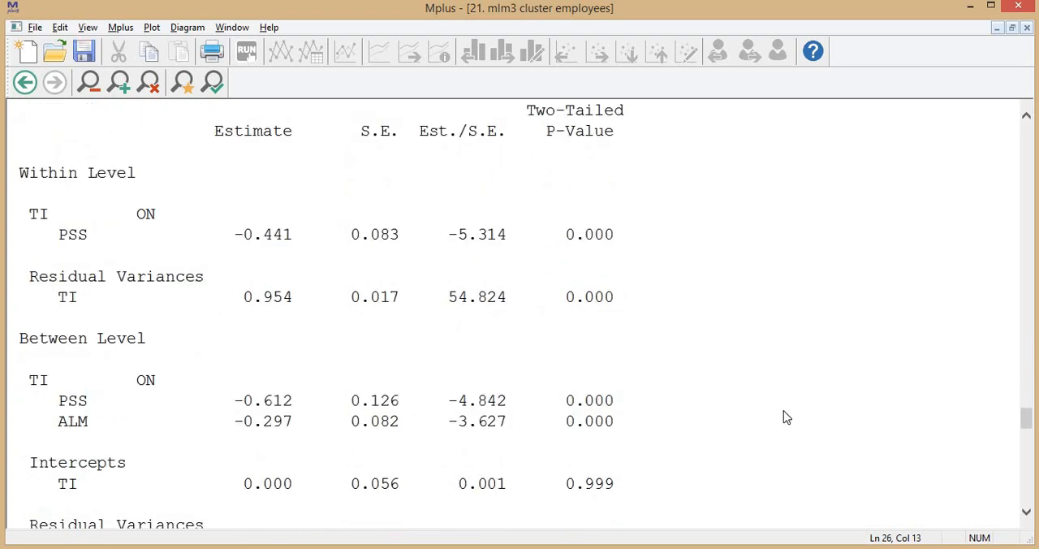
- Switch to the PDF article in Adobe Acrobat and find section 4.2 Aggregation statistics beyond the research model figure
key("alt+Tab")
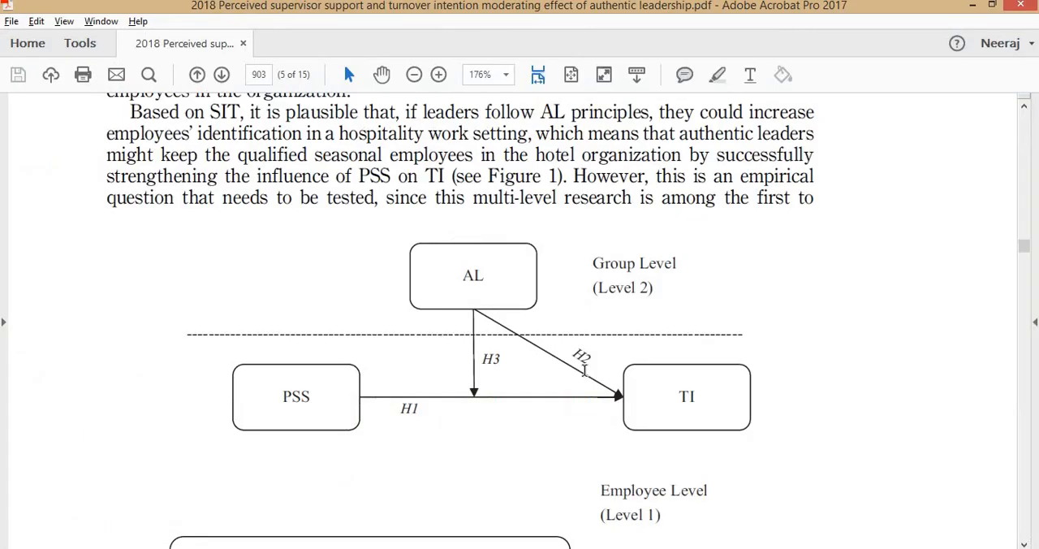
scroll(626, 215, "down", 20)
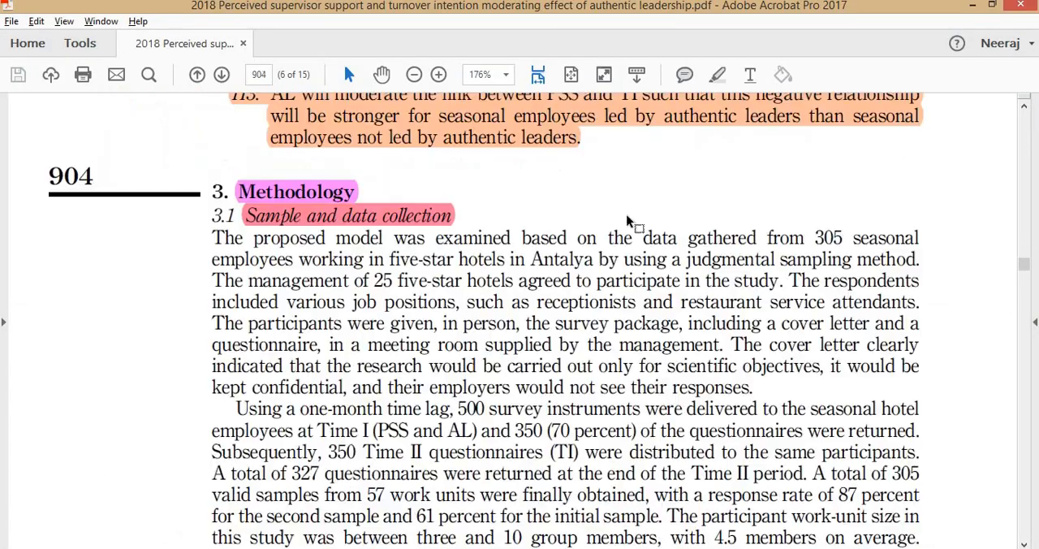
scroll(627, 220, "down", 5)
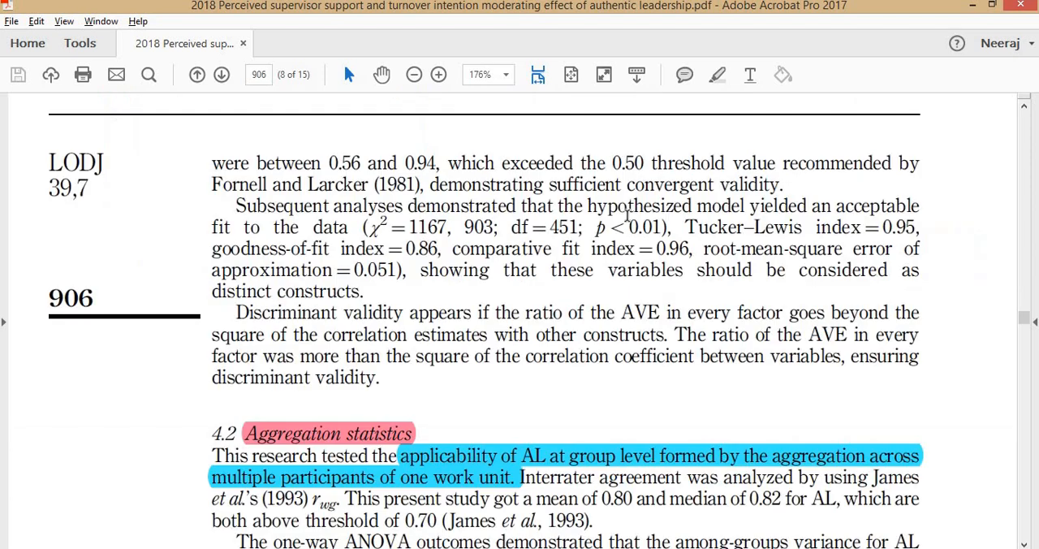
scroll(627, 214, "down", 4)
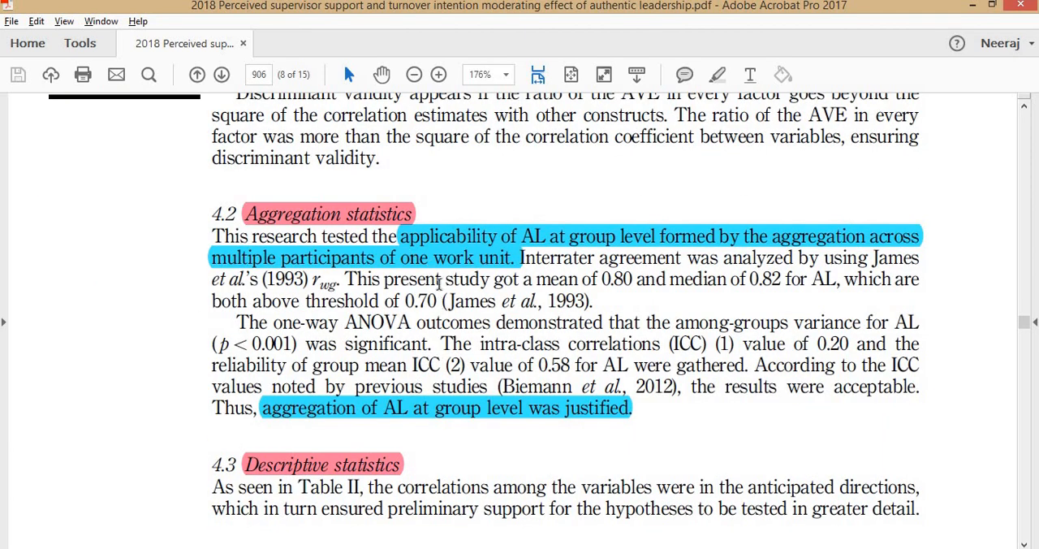
- Switch back to the Mplus output and examine the estimated intraclass correlation of TI under Summary of Data
key("alt+Tab")
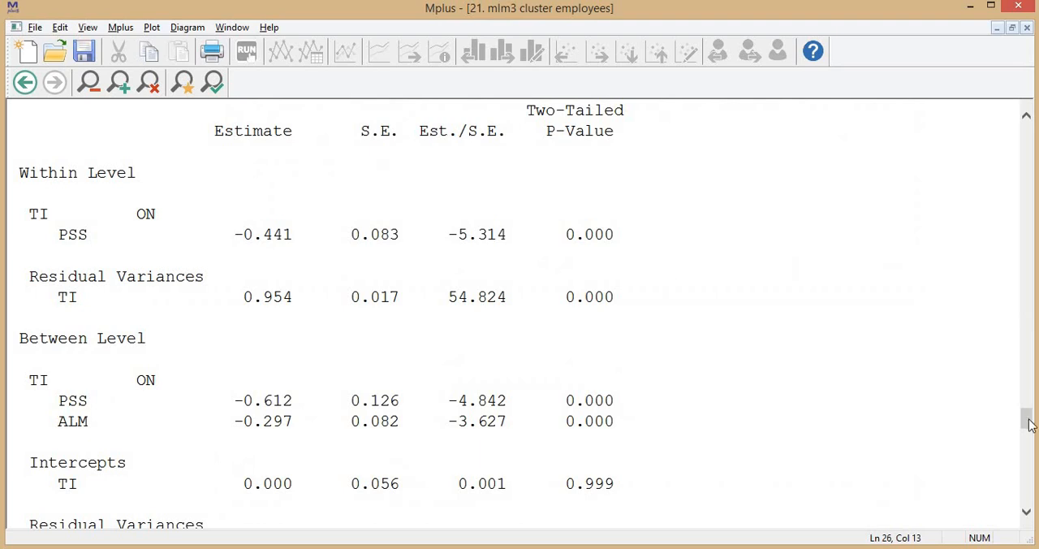
left_click_drag(1027, 419, 1031, 137)
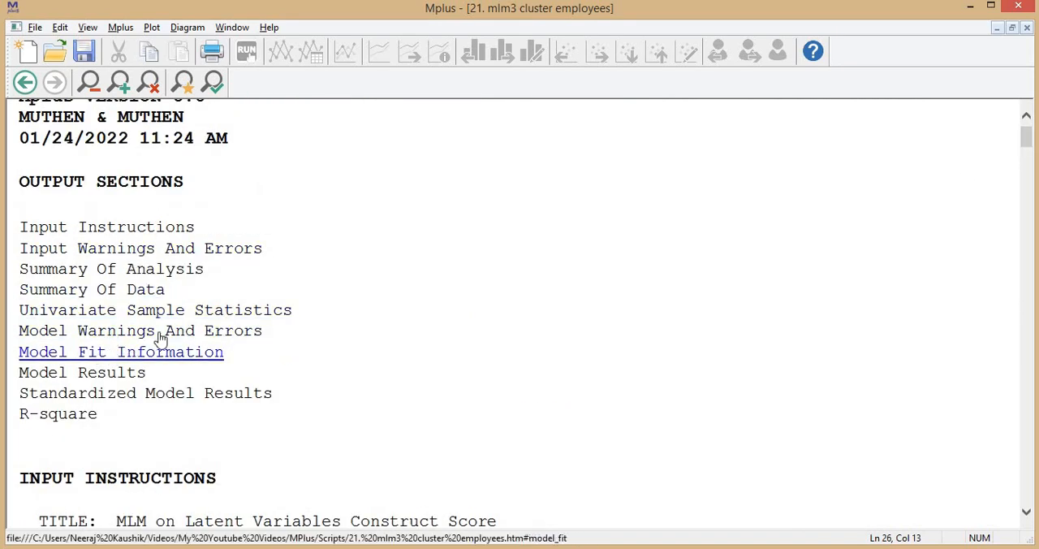
left_click(161, 270)
scroll(450, 294, "down", 20)
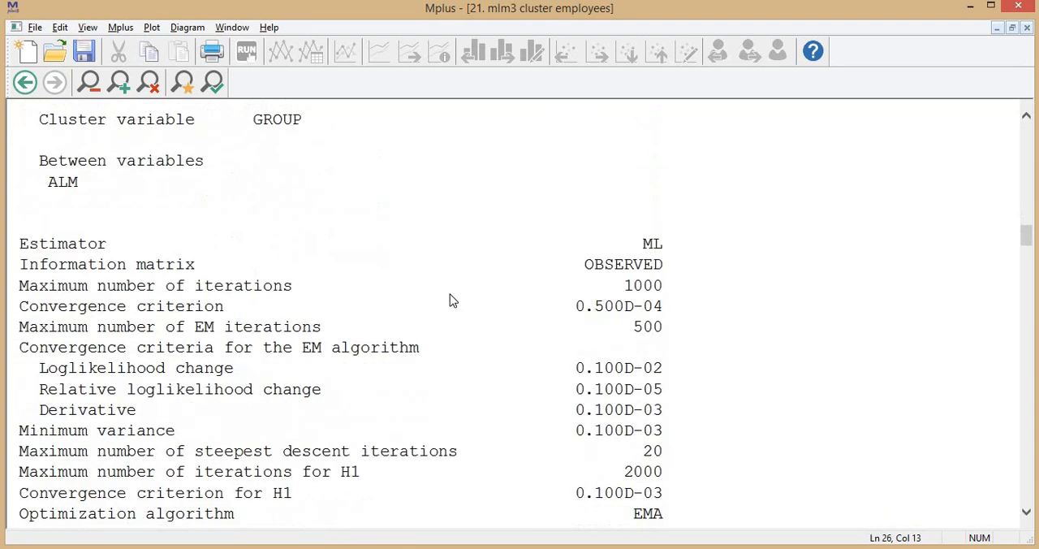
scroll(294, 277, "up", 5)
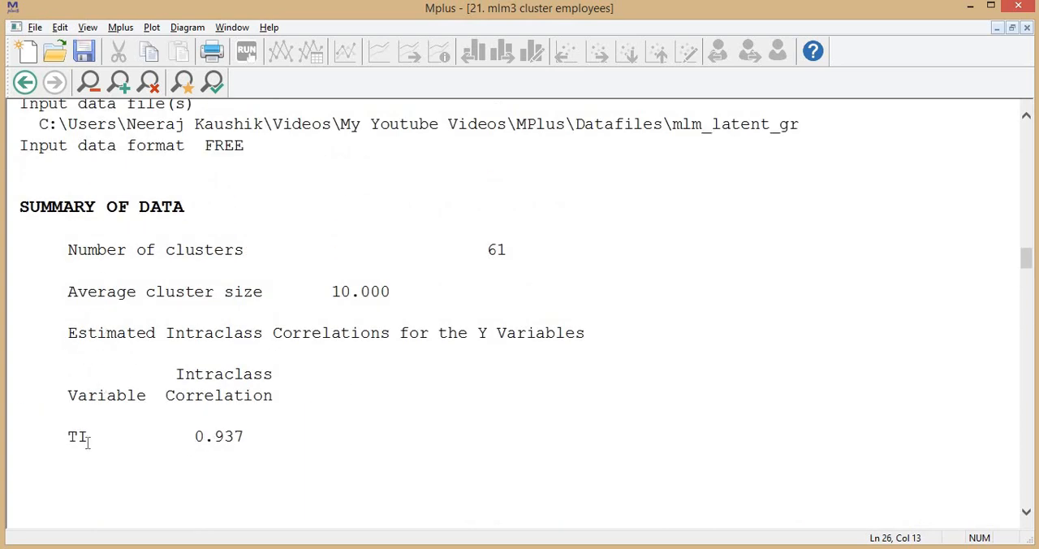
left_click_drag(277, 435, 69, 435)
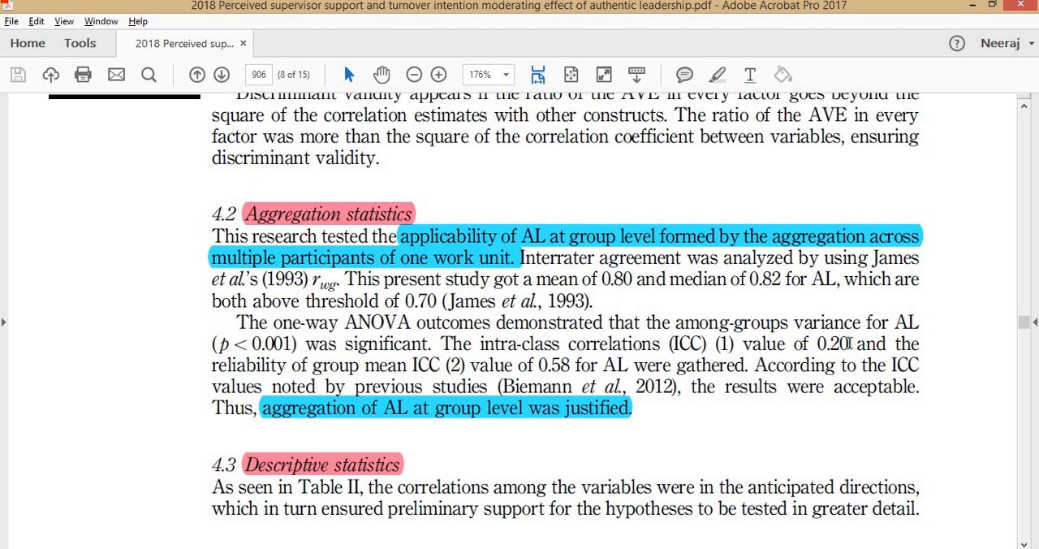
- In the PDF article's Aggregation statistics section, read the reported ICC(2) value, the rwg agreement statistic and its threshold
left_click_drag(236, 369, 670, 367)
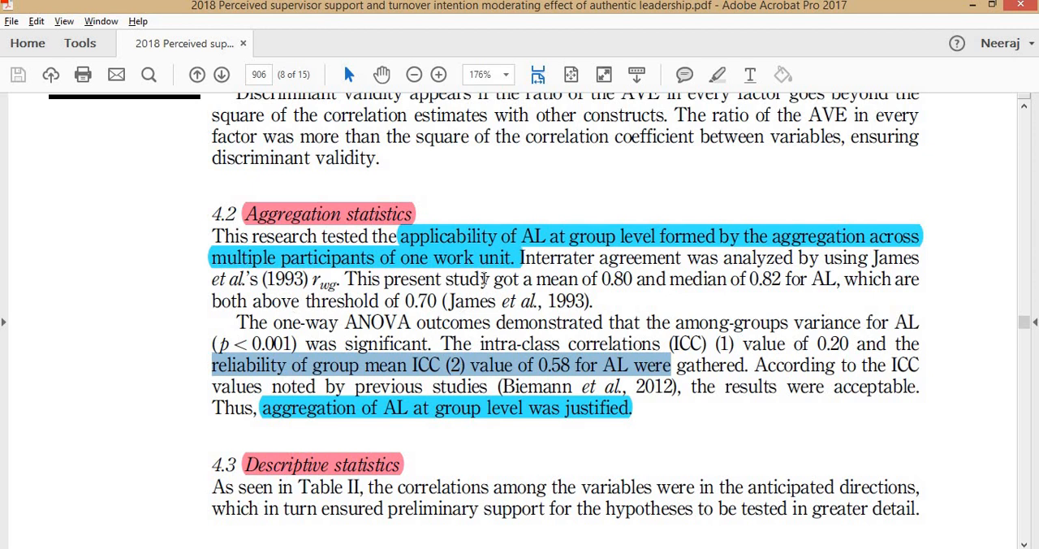
left_click_drag(215, 307, 594, 302)
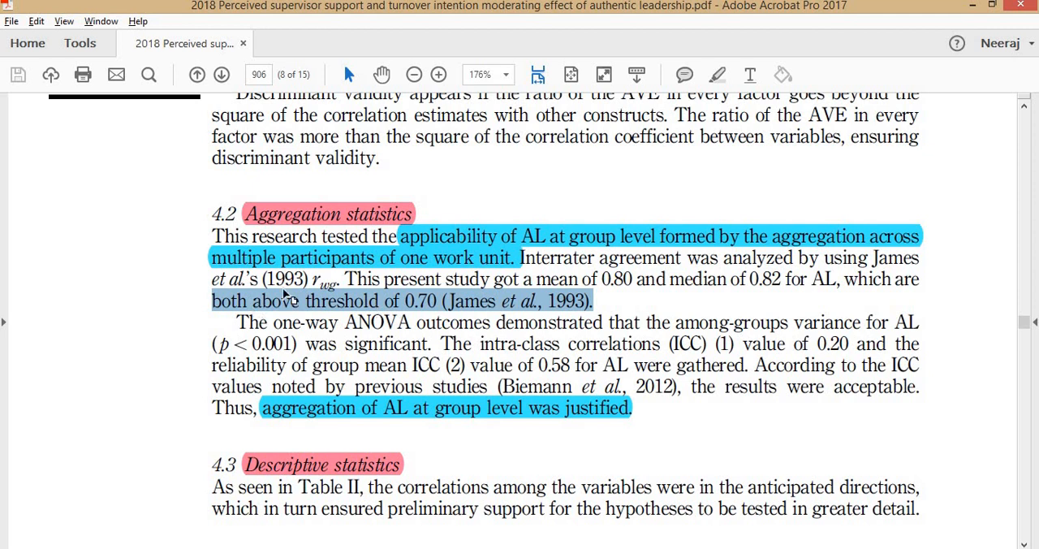
left_click_drag(308, 280, 380, 282)
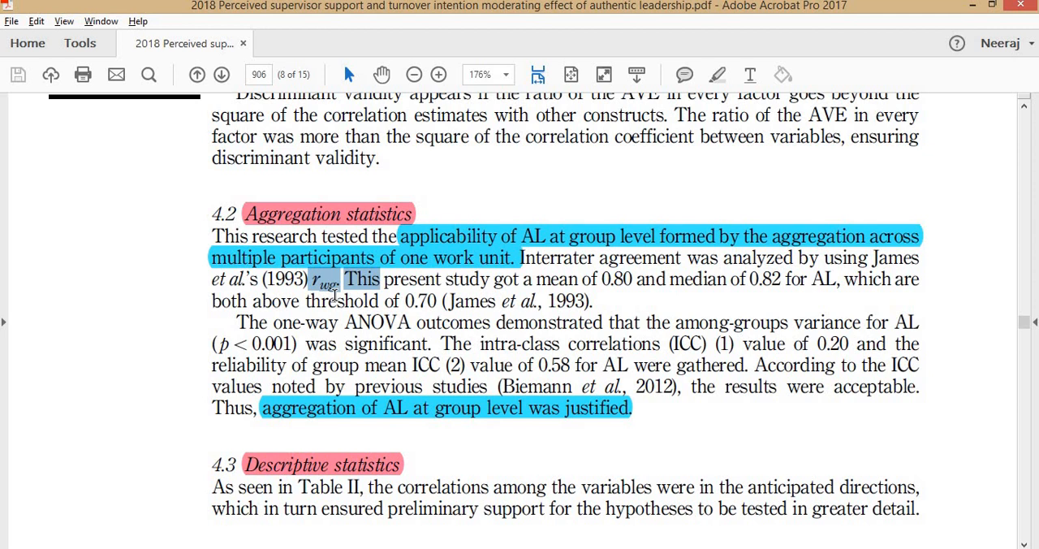
left_click(369, 280)
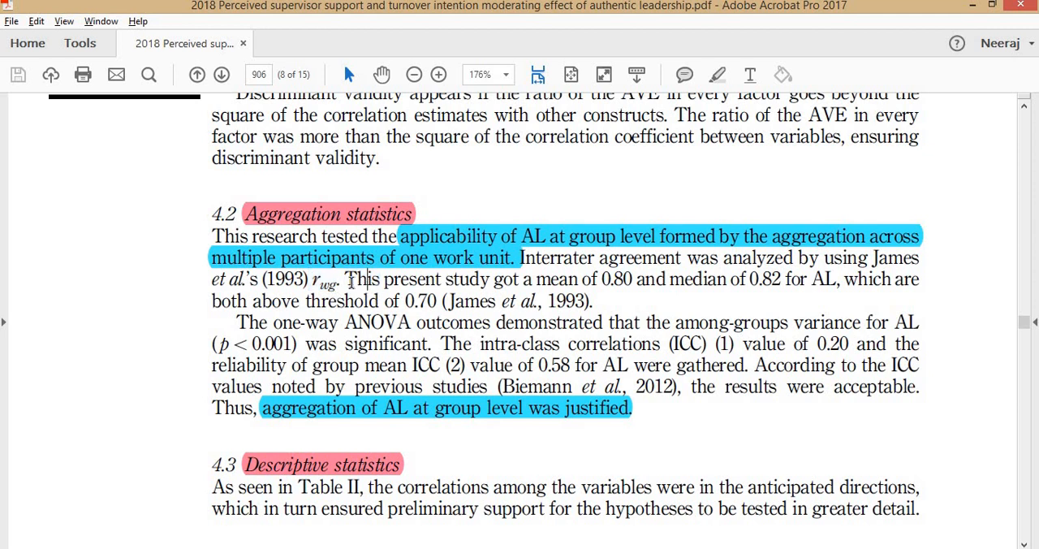
- Return to Mplus, review the whole Summary of Data block, and reopen the standardized within-level and between-level results
key("alt+Tab")
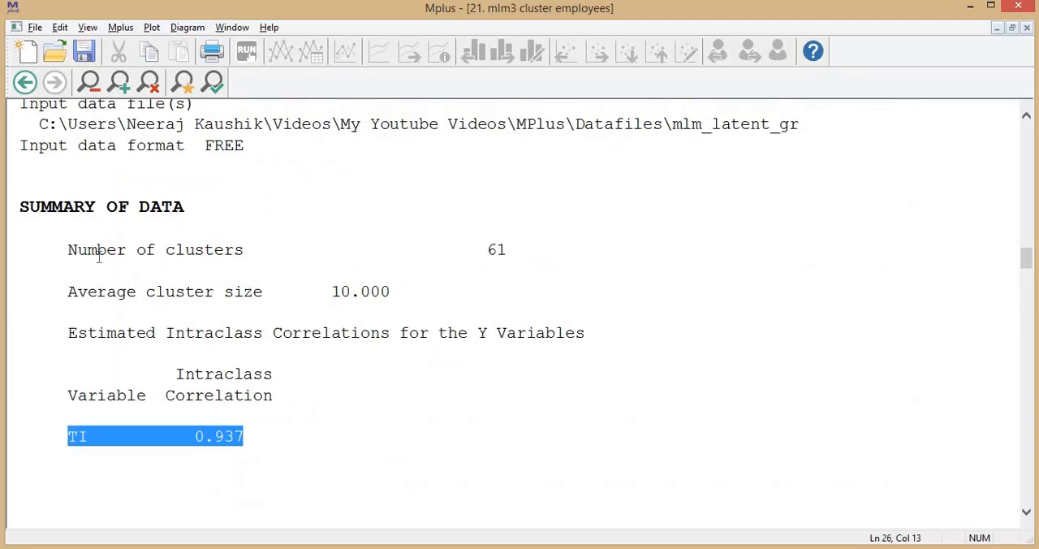
left_click(79, 251)
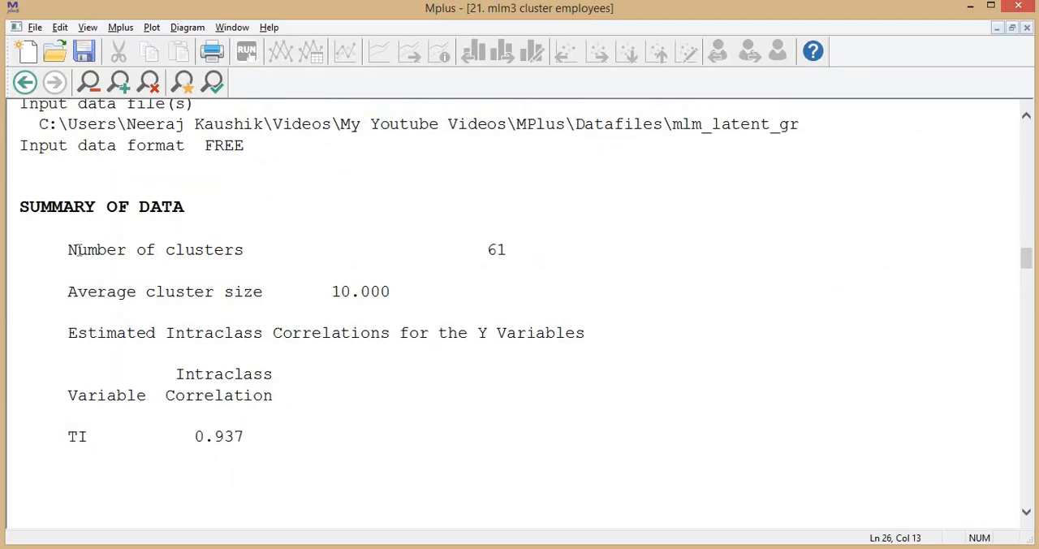
left_click_drag(68, 250, 249, 452)
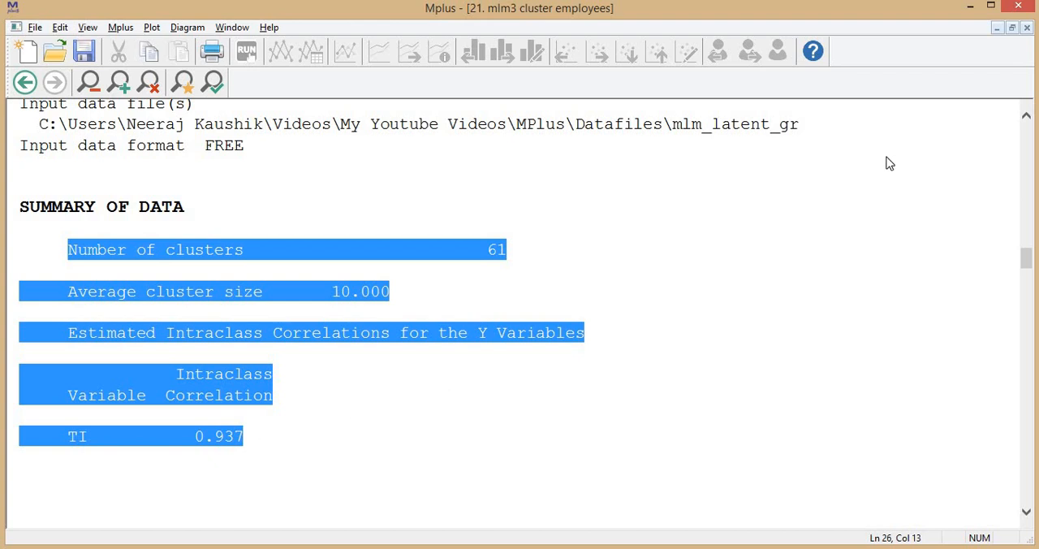
left_click_drag(1025, 260, 1034, 144)
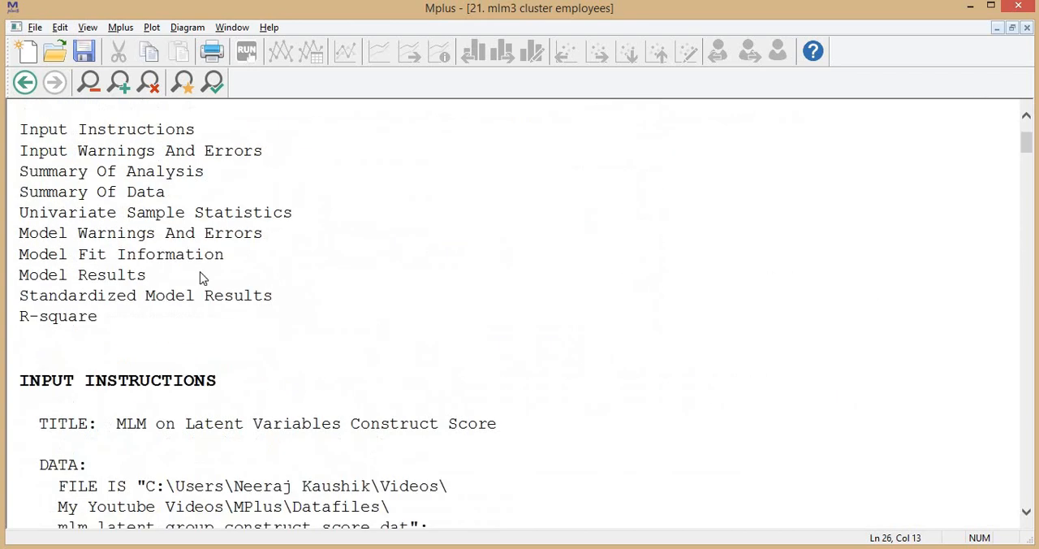
left_click(132, 295)
scroll(293, 314, "down", 2)
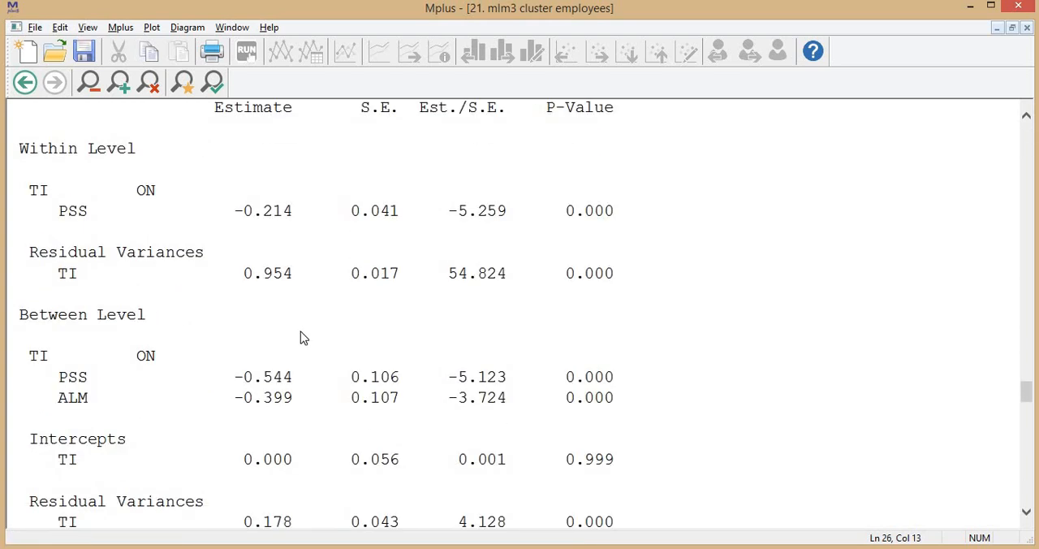
- Switch to the PDF article and examine the hypothesis test results on page 907, including Table III and the M1–M3 model table
key("alt+Tab")
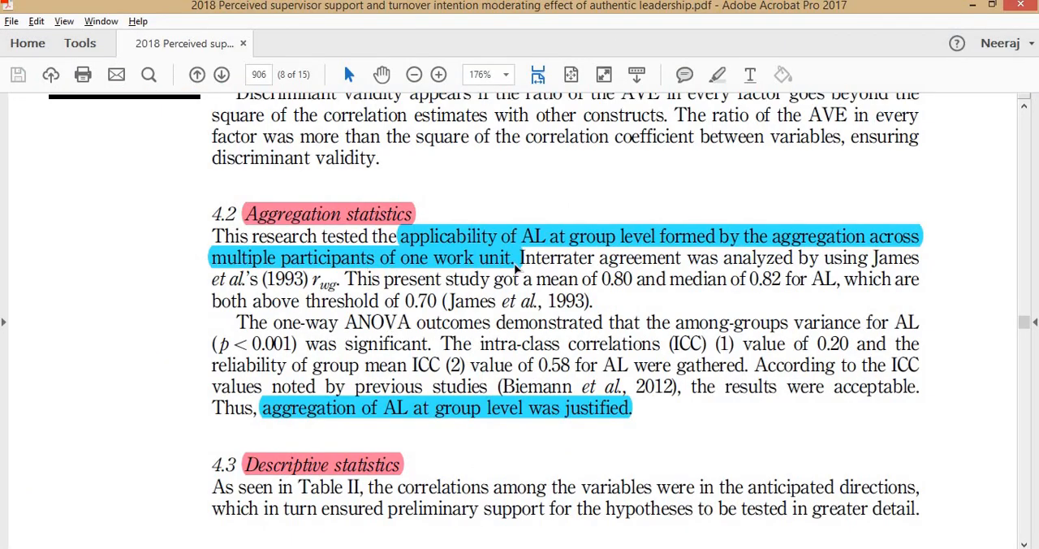
scroll(514, 265, "down", 5)
scroll(514, 265, "down", 10)
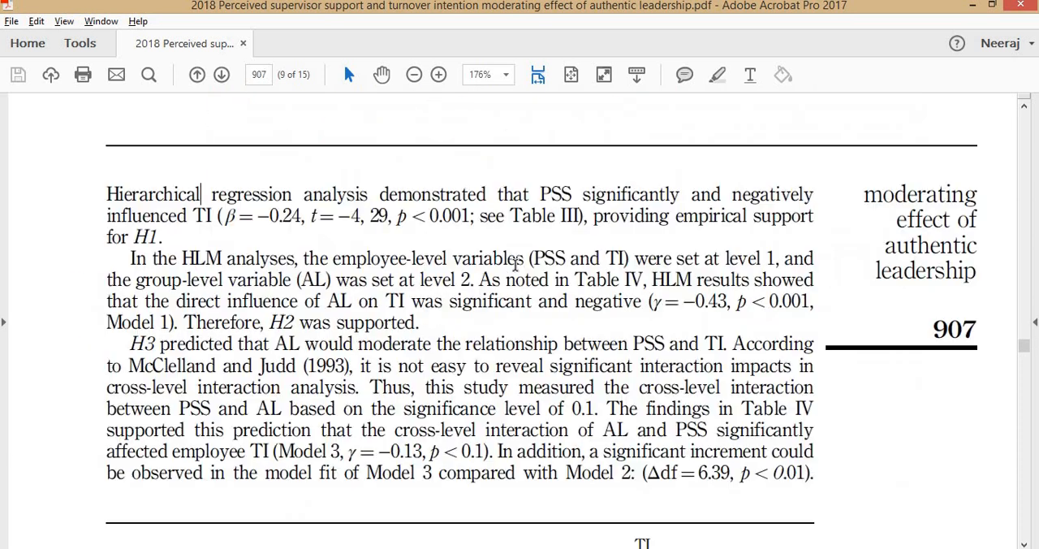
scroll(499, 264, "up", 1)
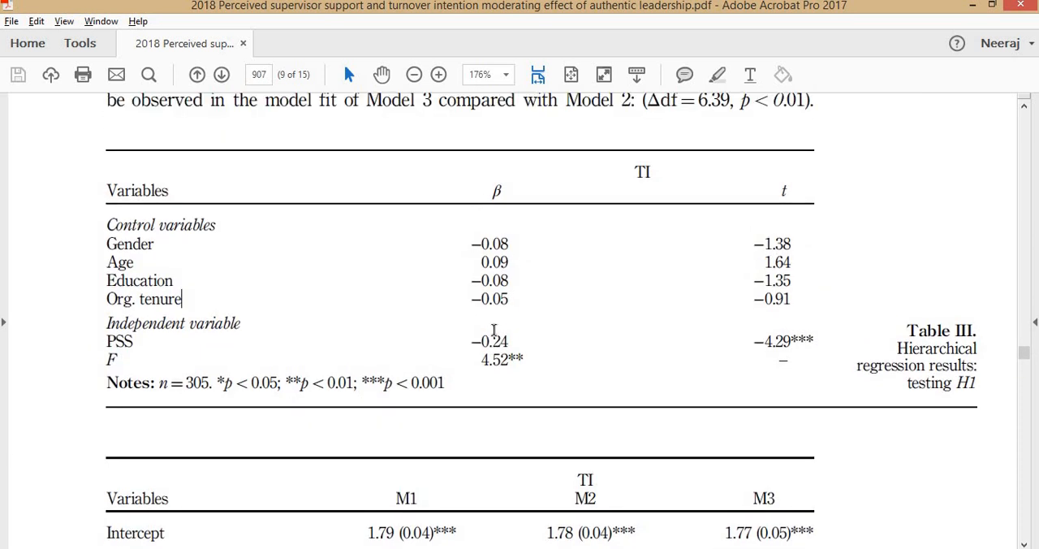
scroll(484, 420, "down", 5)
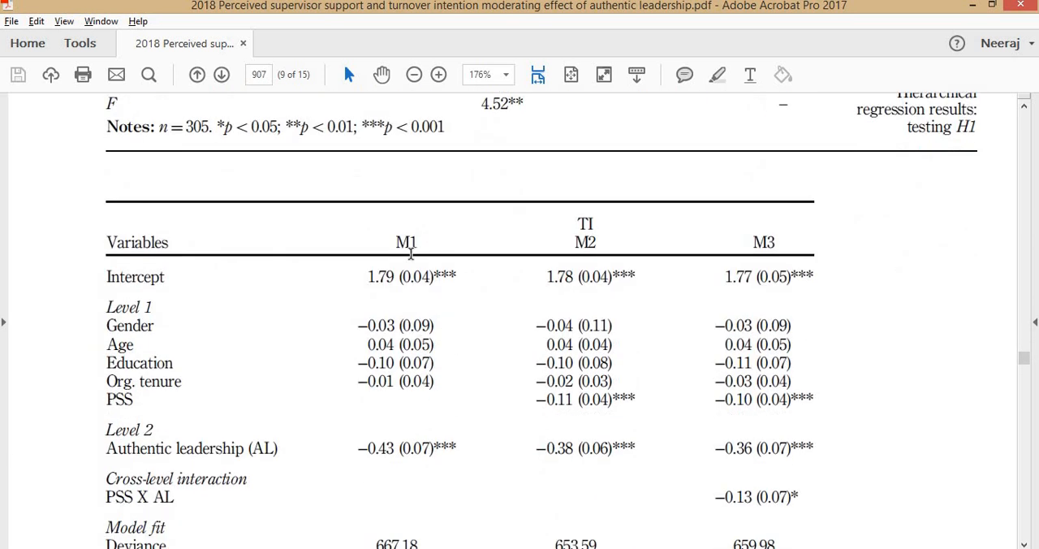
- Review Table IV's hierarchical linear modeling results in the article, including model fit and notes, and examine the Figure 2 plot of AL's moderating effect
scroll(411, 254, "down", 2)
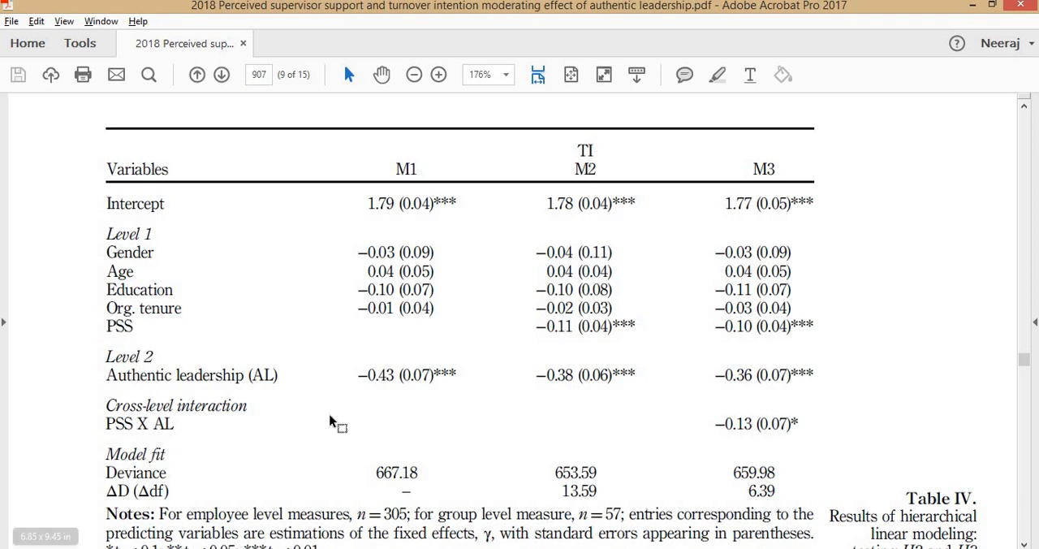
scroll(712, 412, "down", 1)
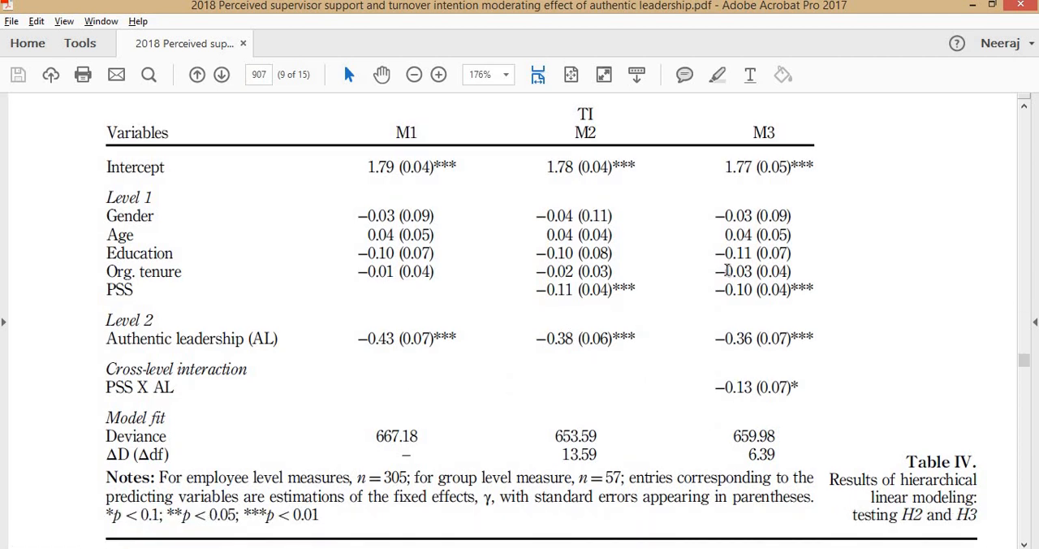
scroll(726, 271, "down", 2)
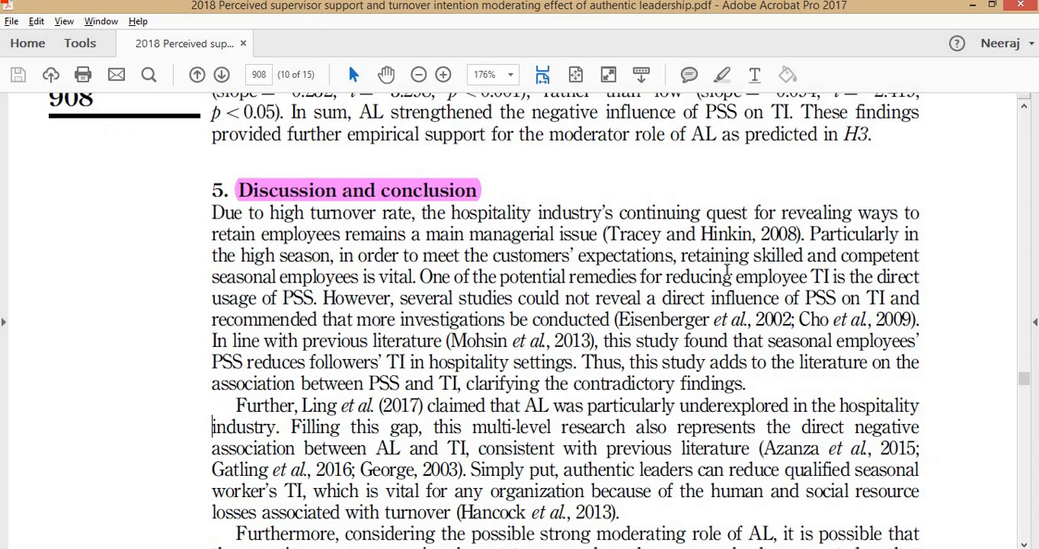
scroll(704, 293, "down", 3)
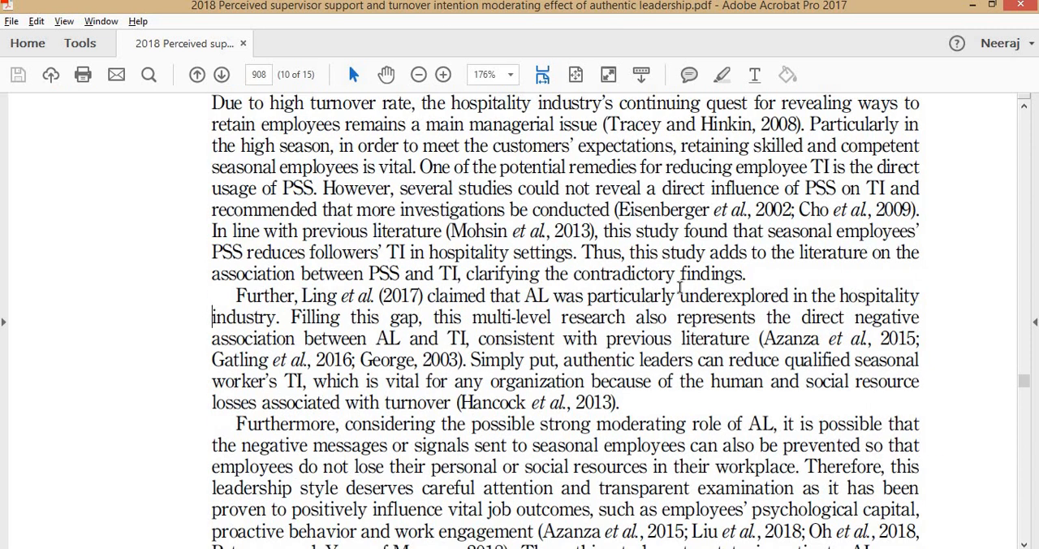
scroll(690, 280, "down", 4)
scroll(699, 272, "down", 3)
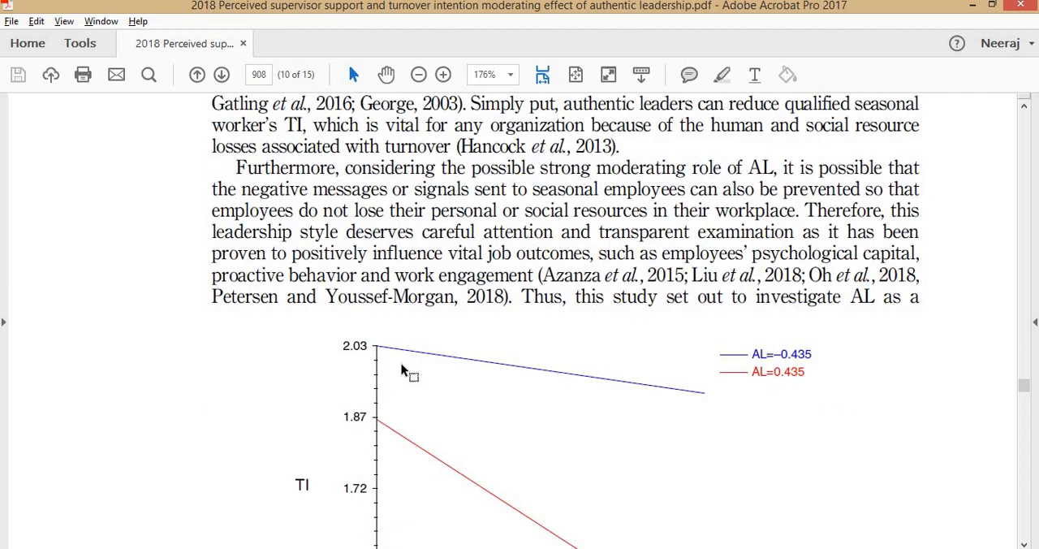
scroll(560, 252, "down", 3)
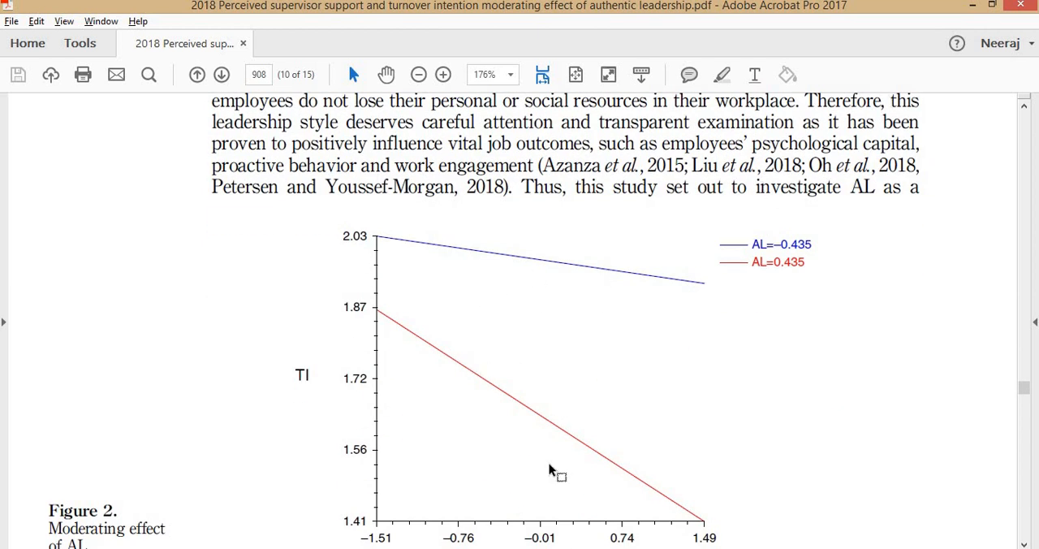
- Switch back to the Mplus output and review the section above the standardized within-level and between-level results
key("alt+Tab")
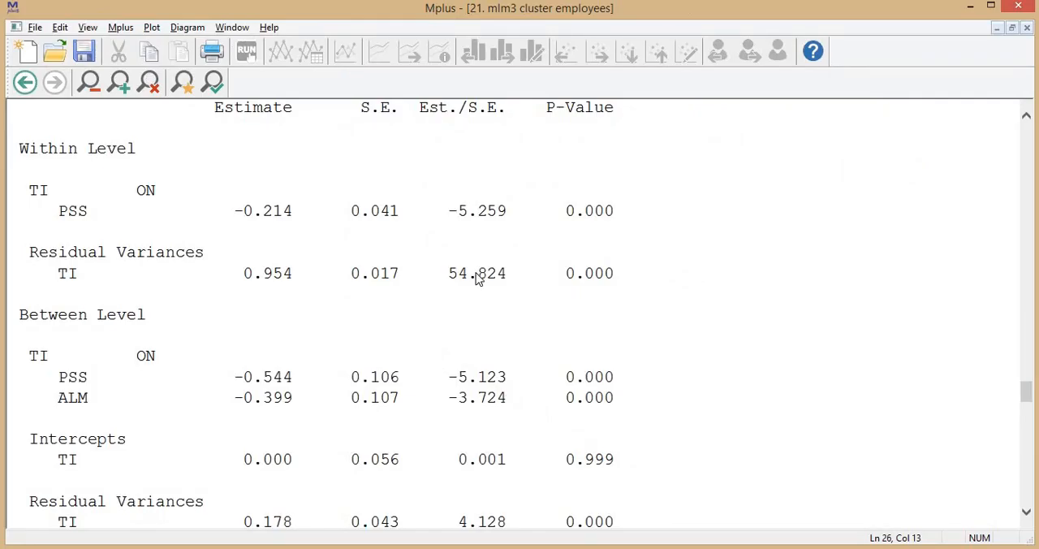
scroll(477, 278, "up", 5)
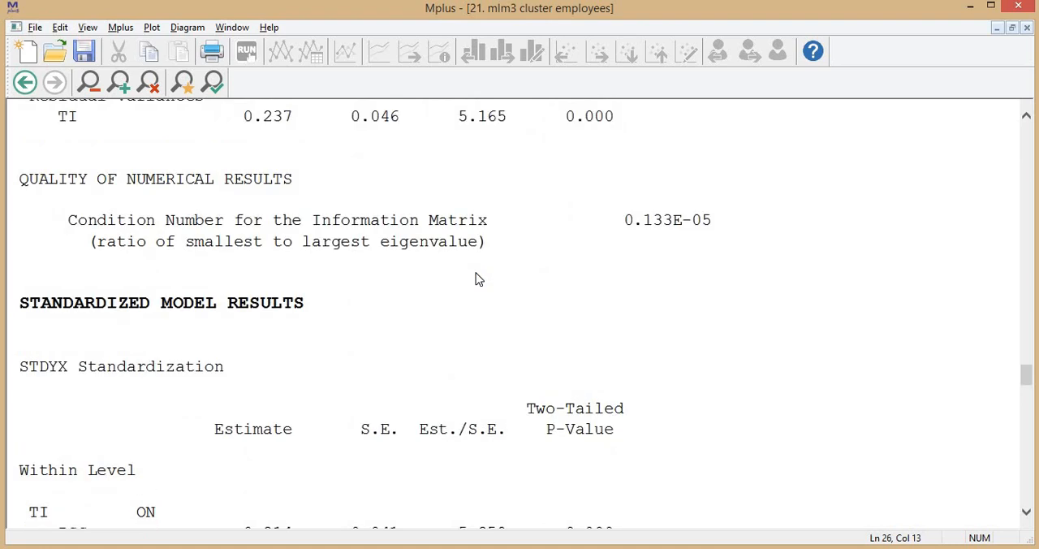